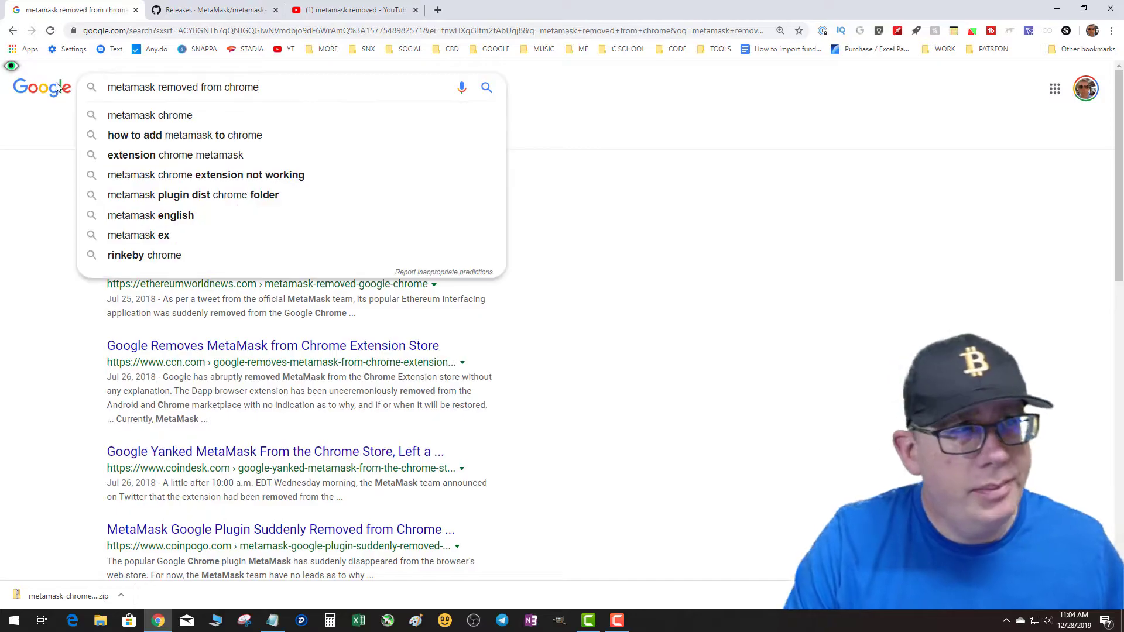
- Search Google for "chrome store" and open the Chrome Web Store's Extensions page
key("ctrl+a")
type("chrome store")
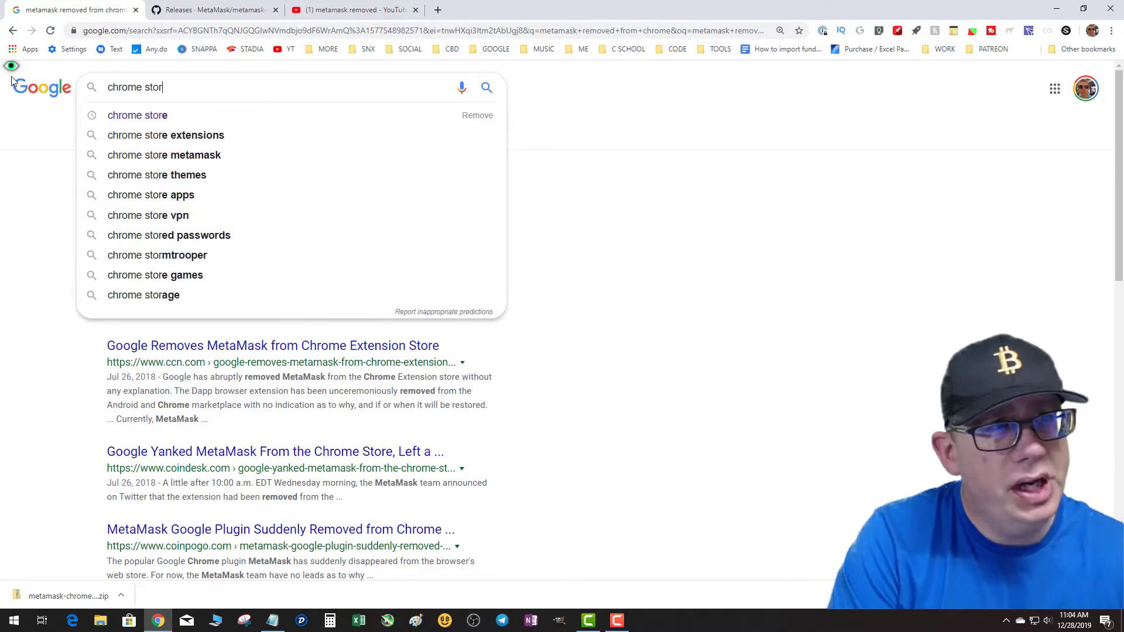
key("Return")
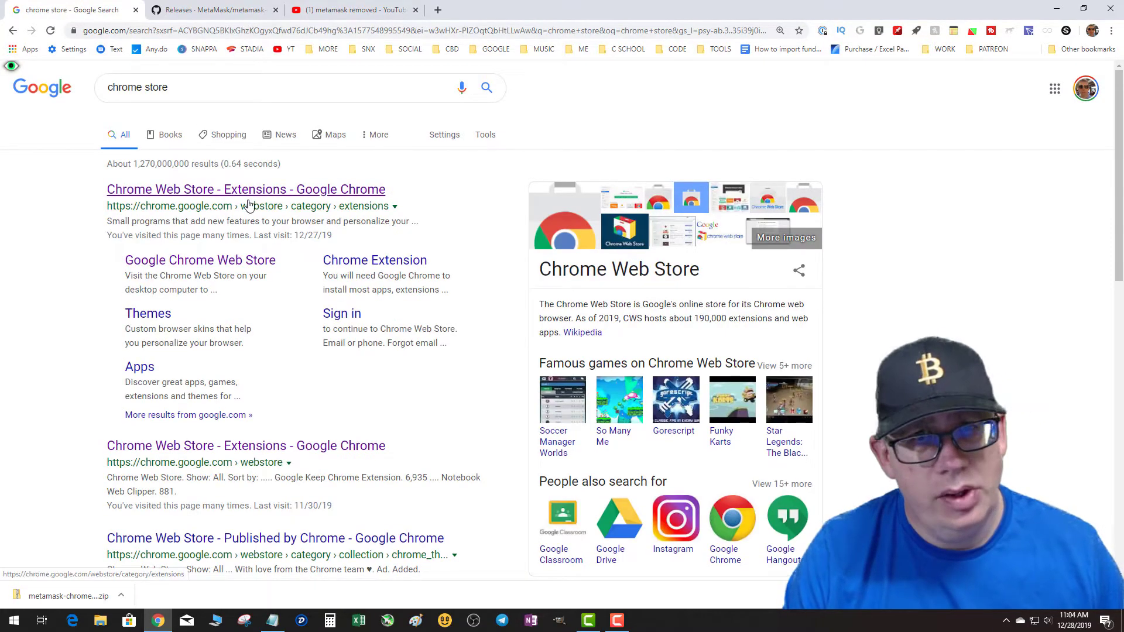
left_click(249, 202)
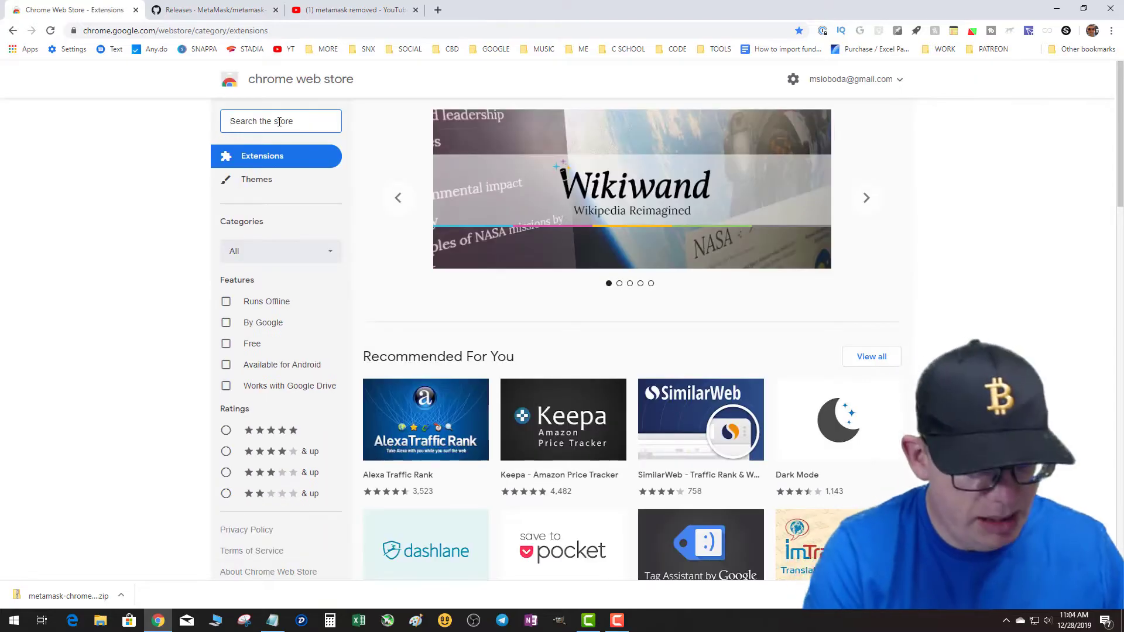
- Search the Chrome Web Store for "metamask" and switch to the open MetaMask releases page on GitHub
left_click(279, 121)
type("metamask")
key("Return")
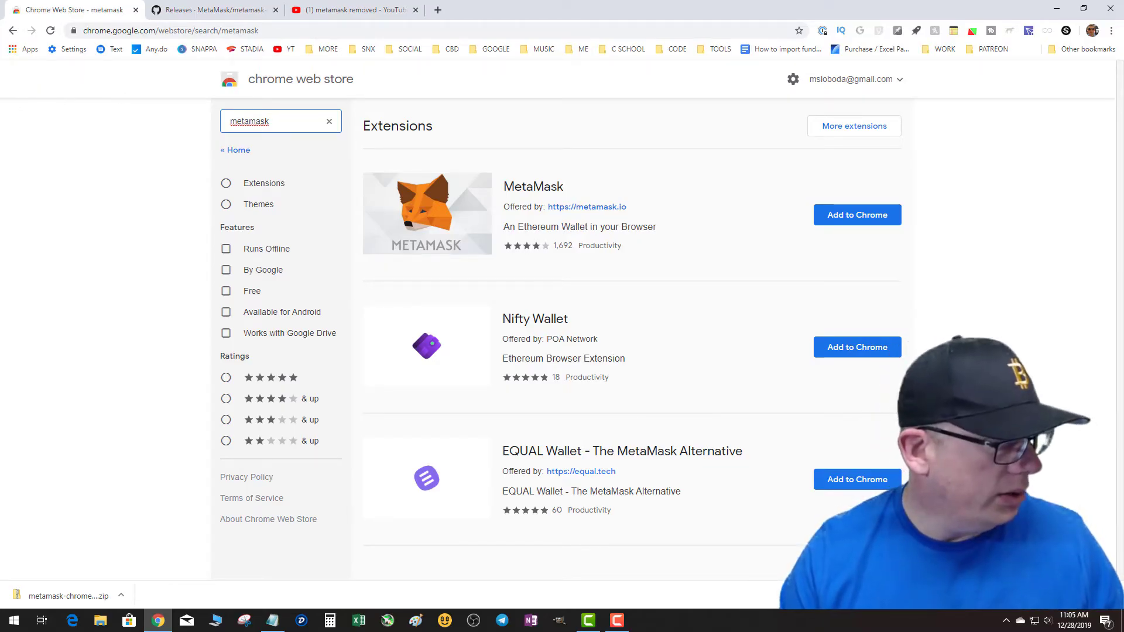
key("alt+Tab")
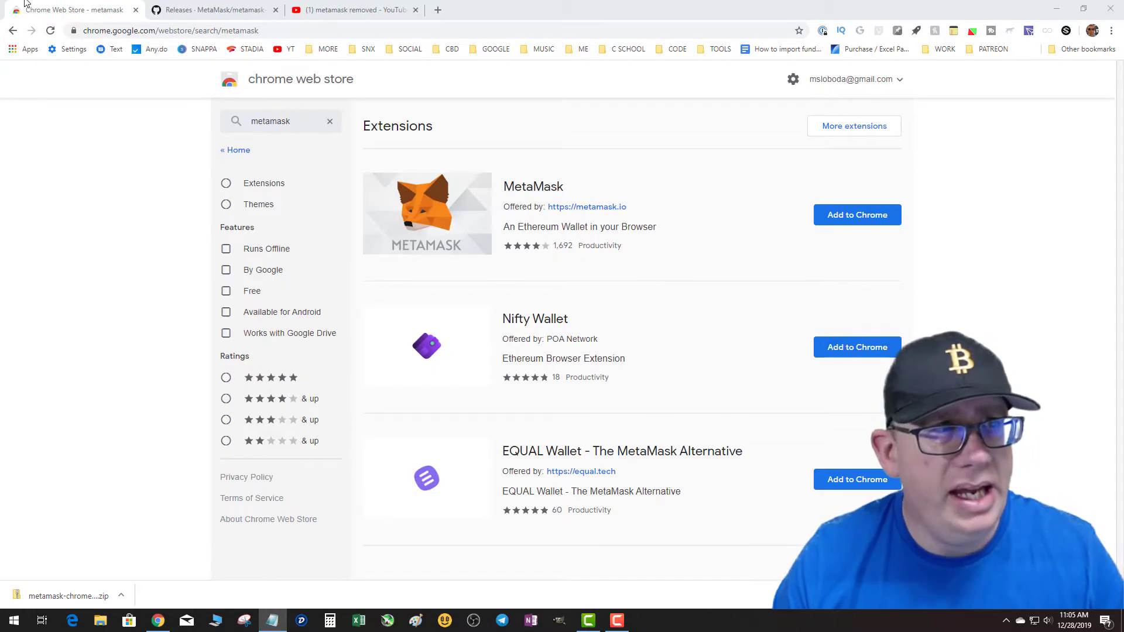
left_click(218, 17)
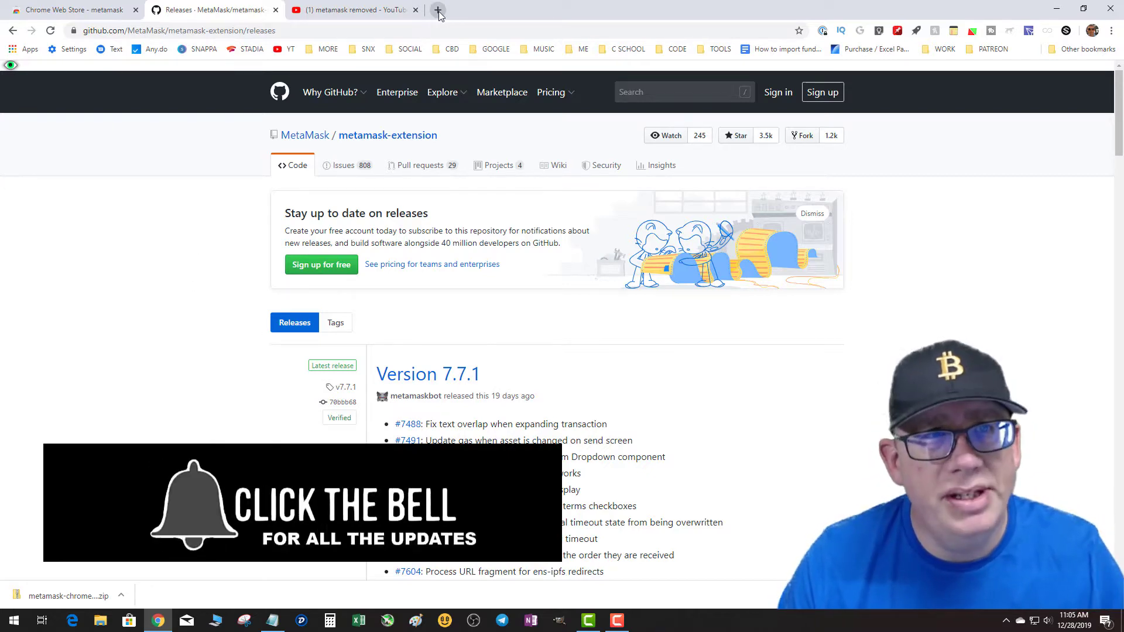
- Search Google for "metamask" in a new browser tab
key("ctrl+t")
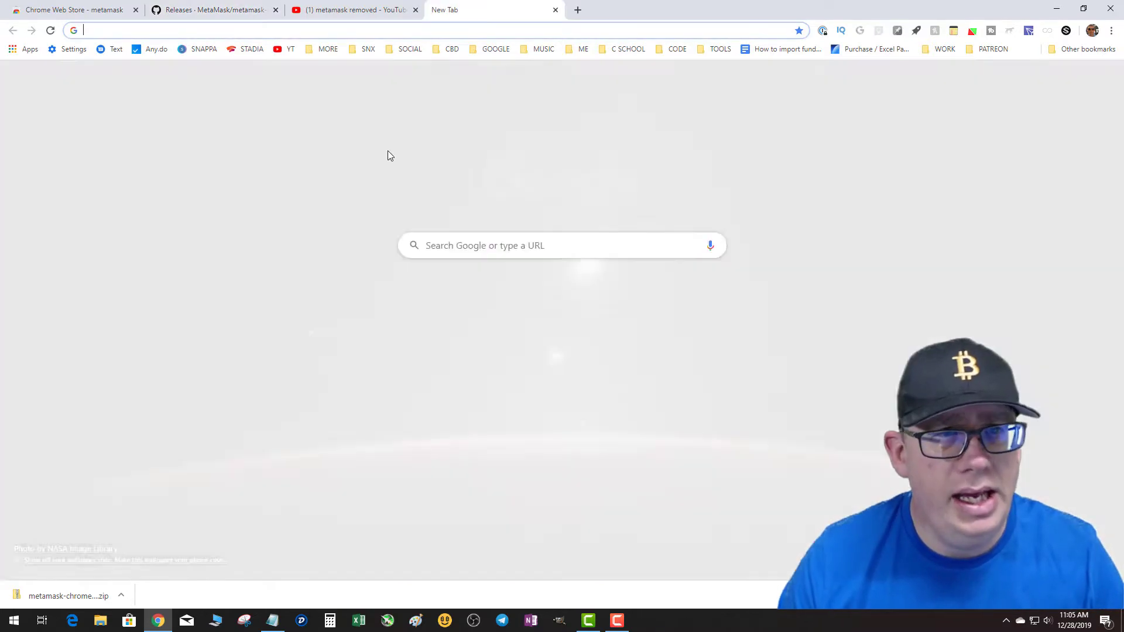
left_click(440, 237)
type("metamask removed from chrome")
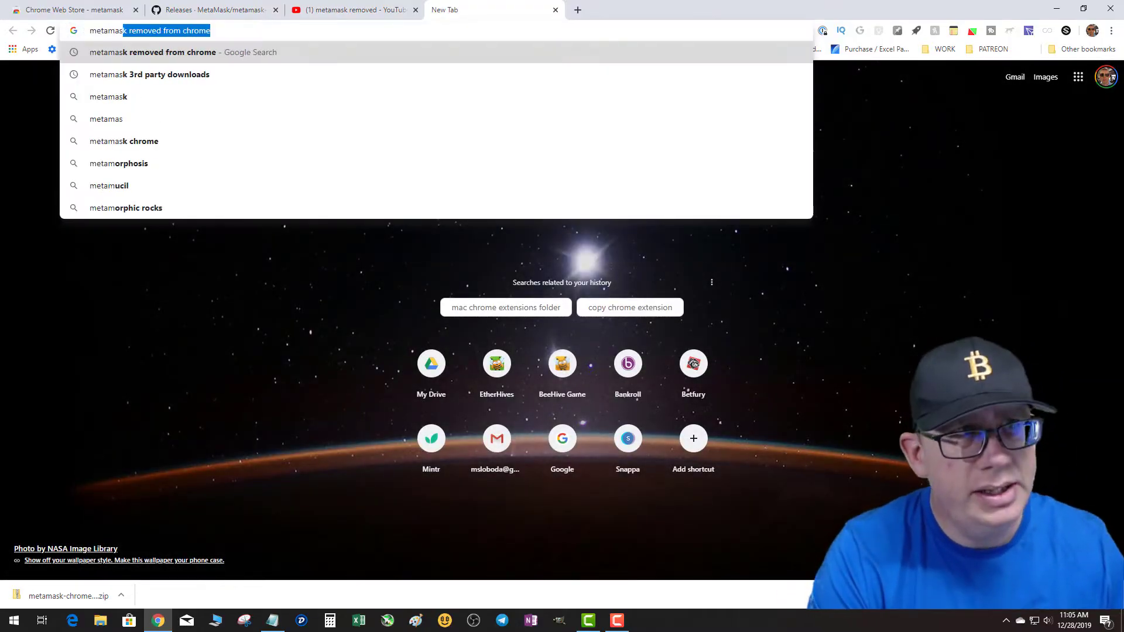
key("Return")
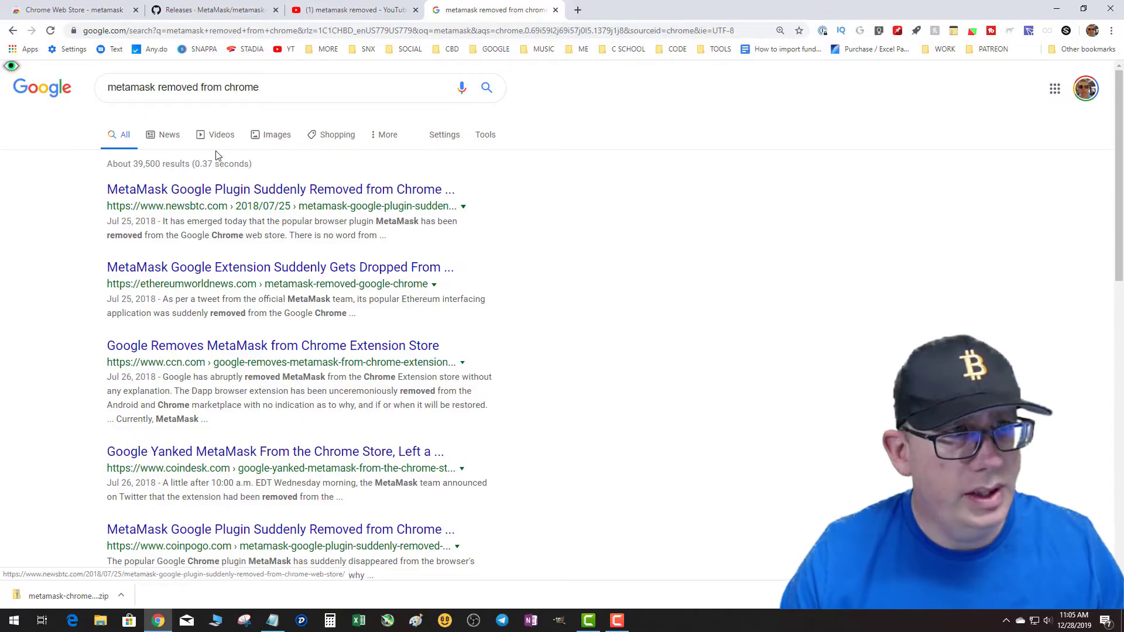
left_click(273, 88)
key("BackSpace")
key("BackSpace")
key("BackSpace")
key("BackSpace")
key("BackSpace")
key("BackSpace")
key("BackSpace")
key("BackSpace")
key("BackSpace")
key("BackSpace")
key("BackSpace")
key("BackSpace")
key("BackSpace")
key("BackSpace")
key("BackSpace")
key("BackSpace")
key("BackSpace")
key("BackSpace")
key("BackSpace")
key("BackSpace")
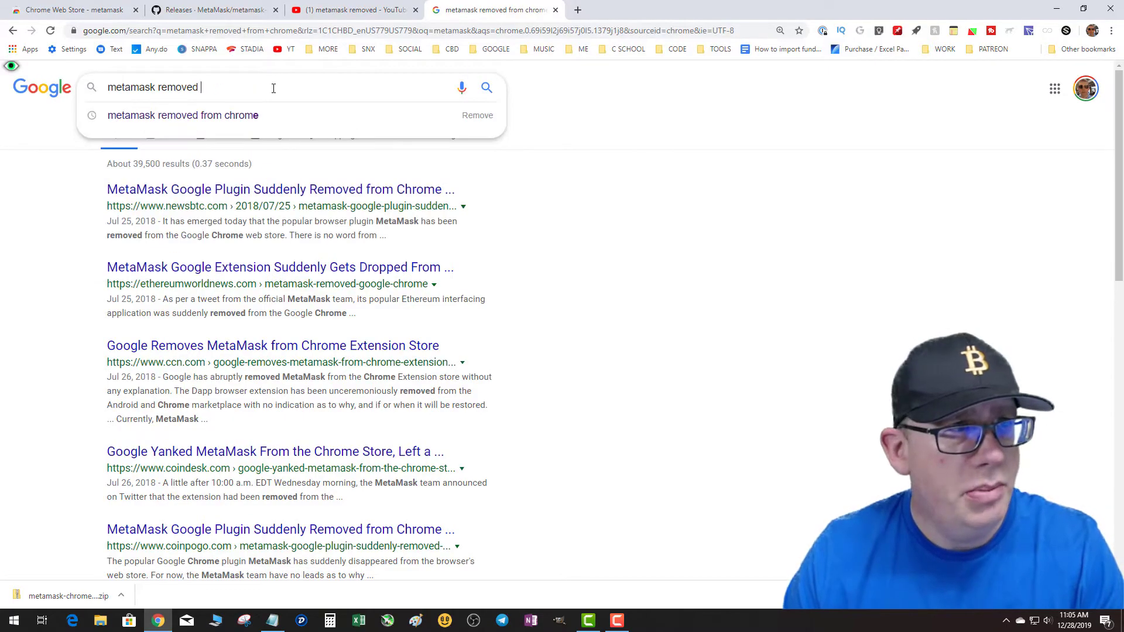
key("Return")
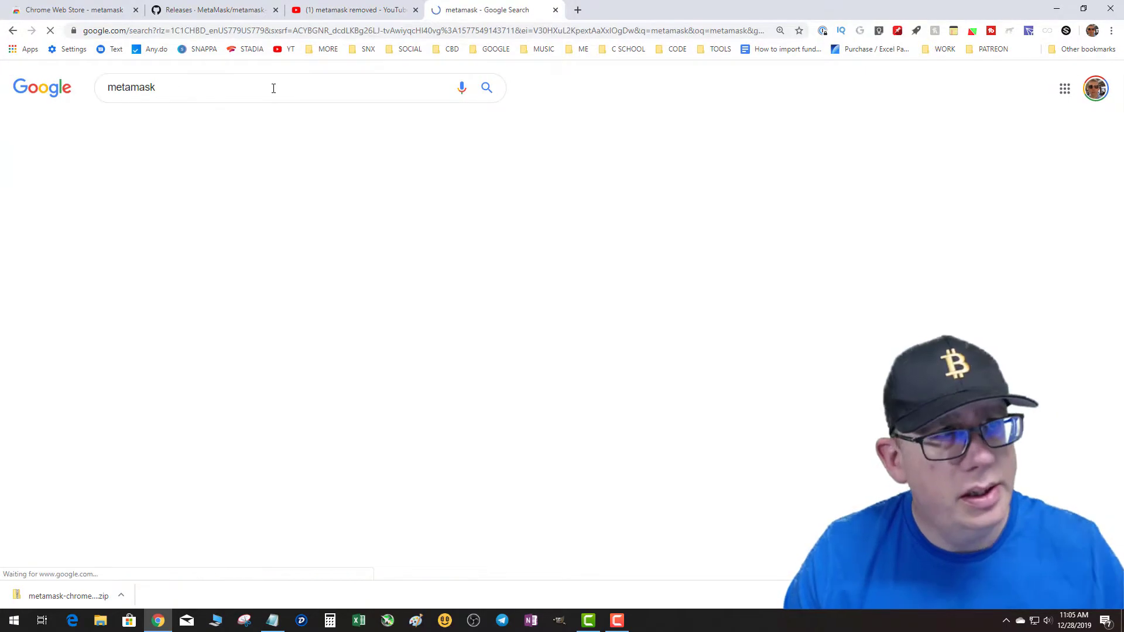
- Open the metamask.io site from the search results and look through its home page
left_click(138, 190)
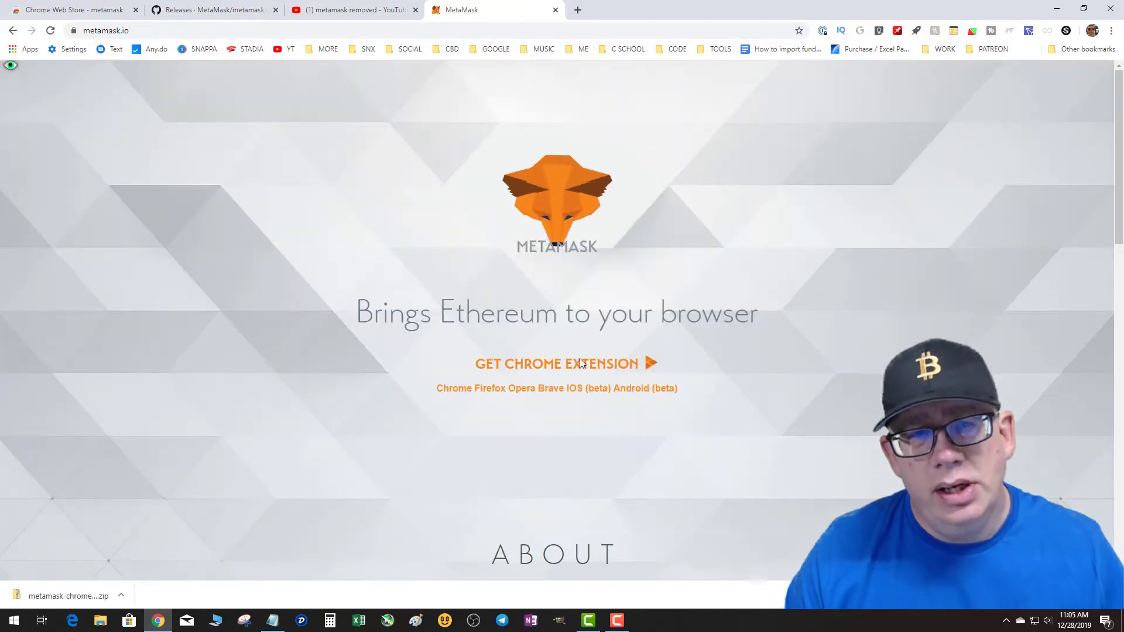
scroll(579, 360, "down", 12)
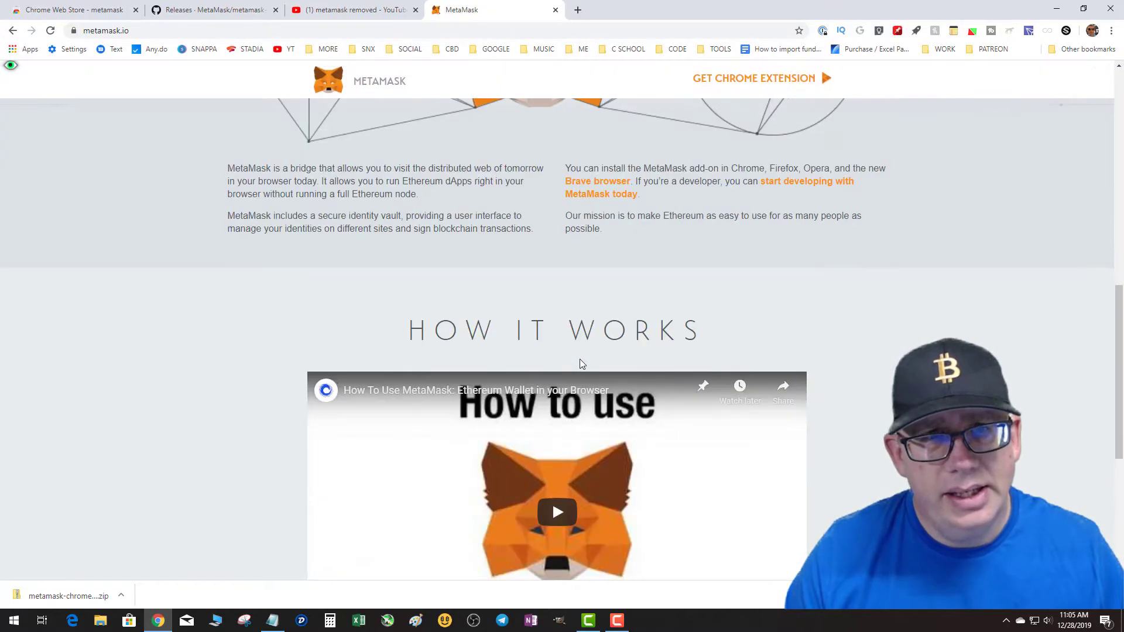
scroll(580, 360, "down", 6)
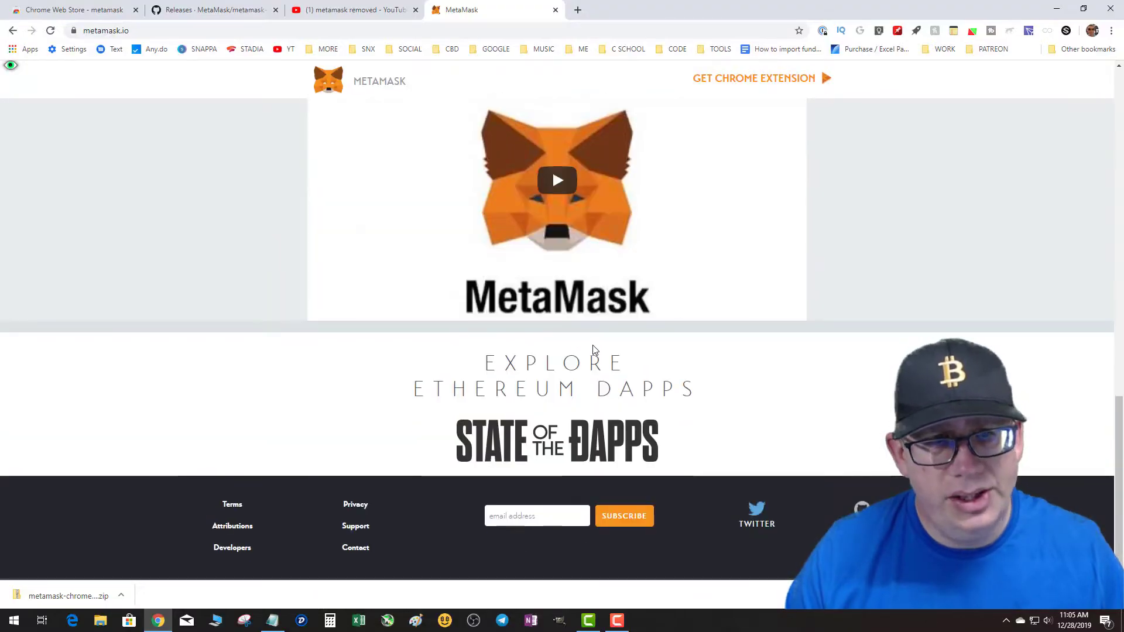
scroll(586, 339, "up", 10)
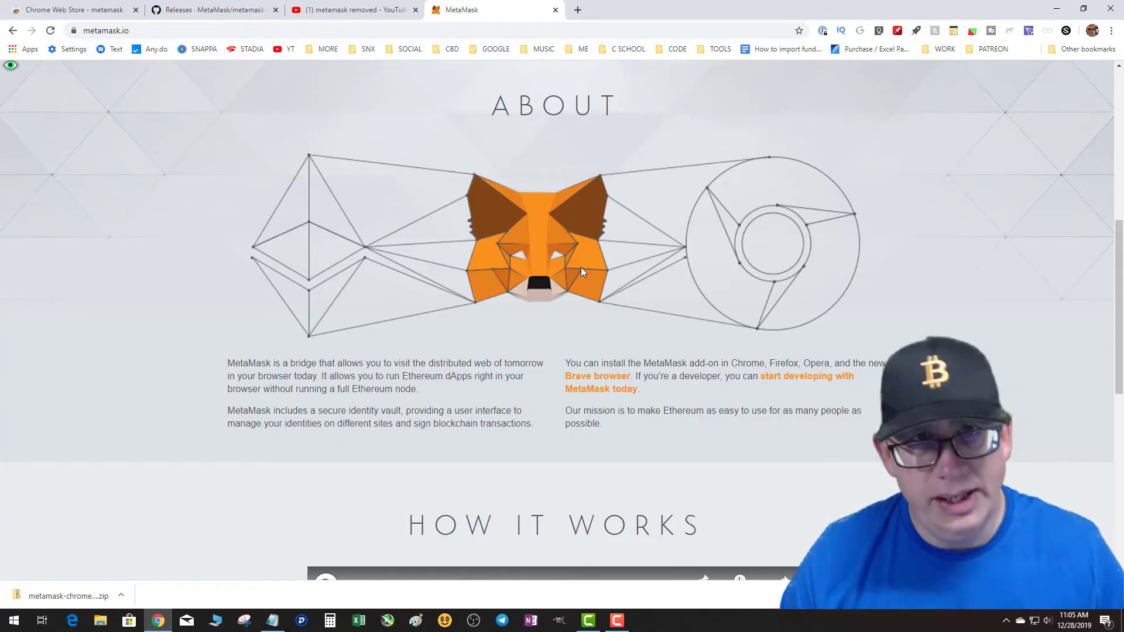
scroll(582, 272, "up", 8)
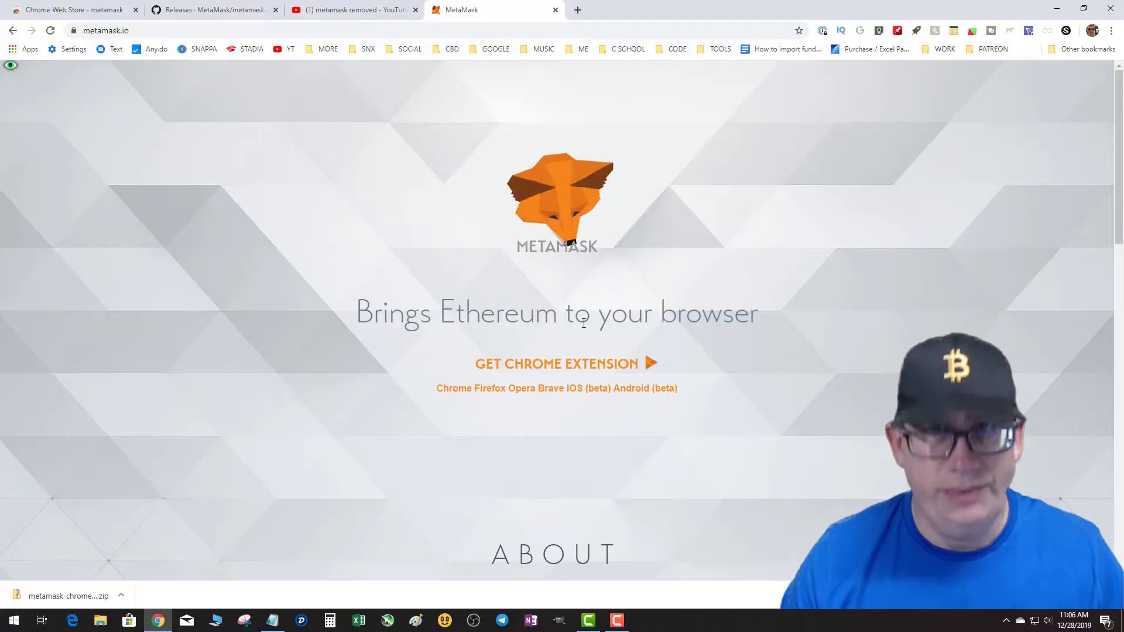
- Download metamask-chrome-7.7.1.zip from the Version 7.7.1 assets on the GitHub releases page, saving it to the Desktop as metamask-chrome-7.7.1 (1)
left_click(189, 11)
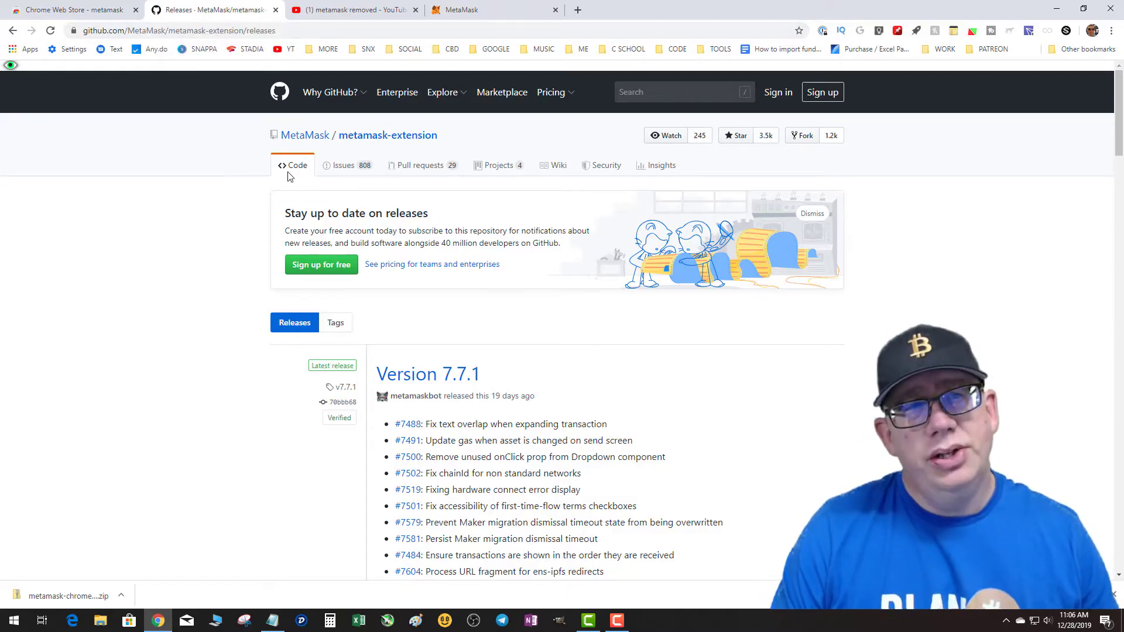
scroll(463, 246, "down", 6)
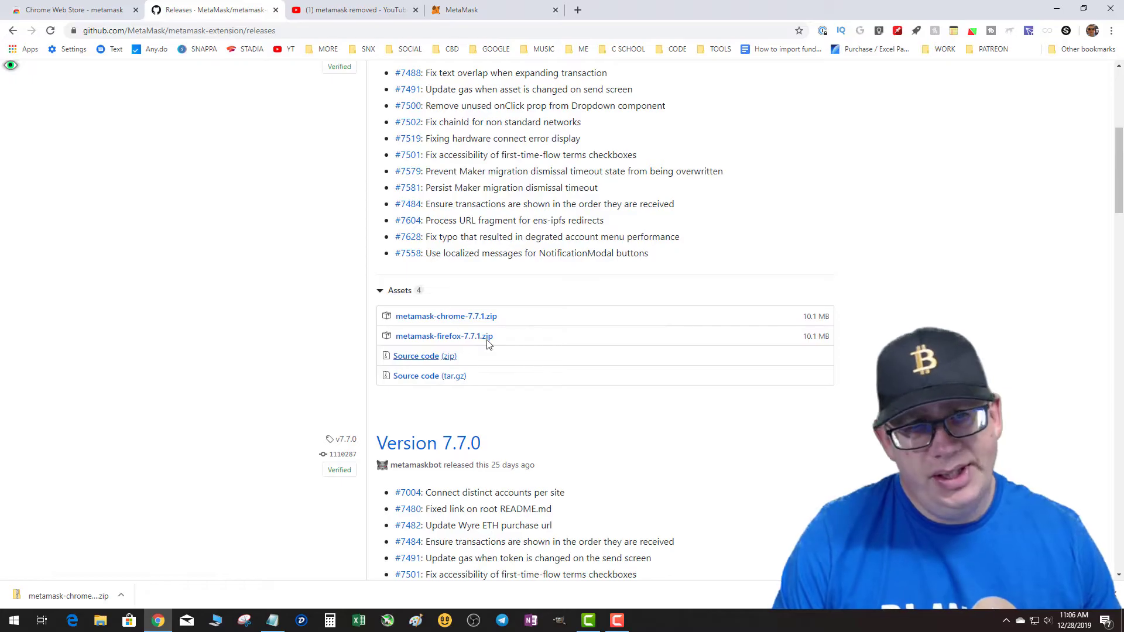
left_click(460, 318)
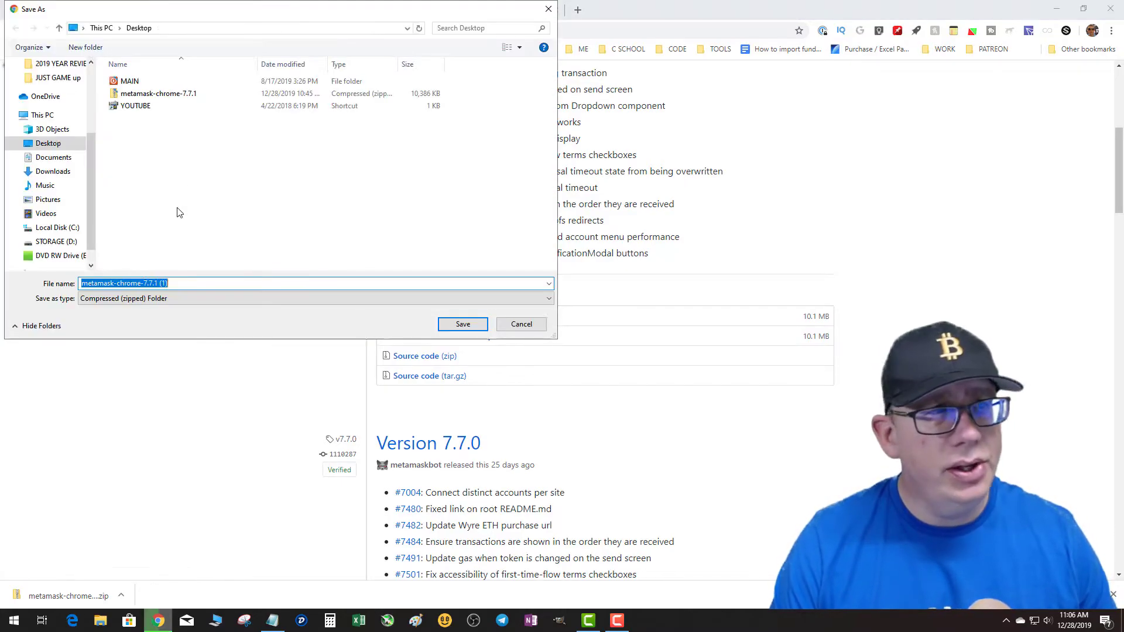
left_click(460, 324)
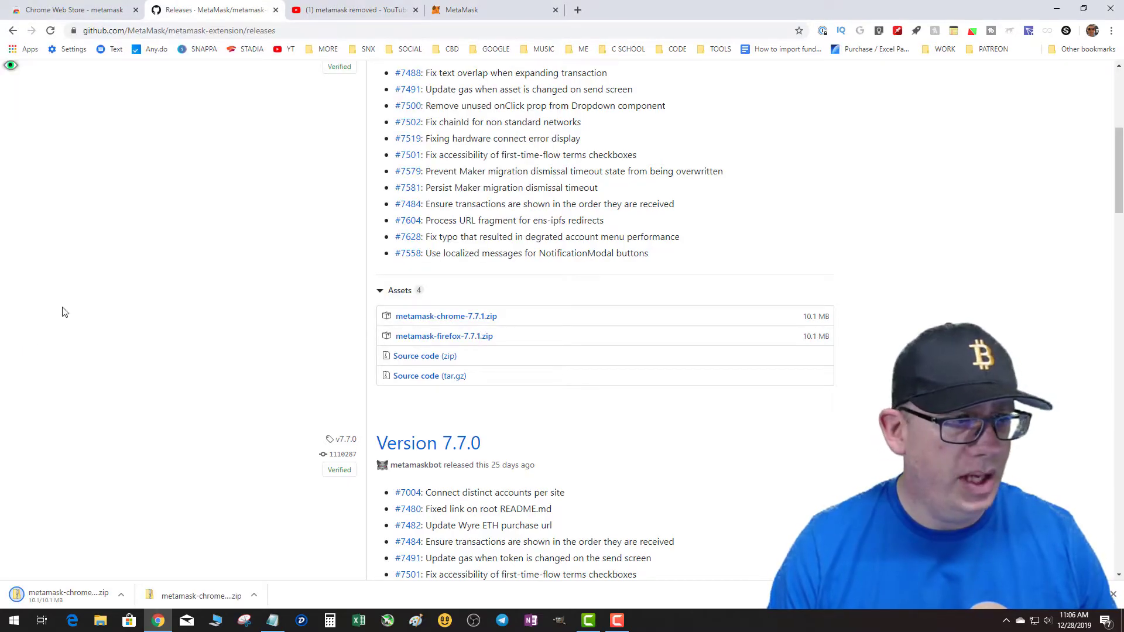
- Minimize the browser and move the downloaded MetaMask zip file away from the corner of the desktop
left_click(268, 622)
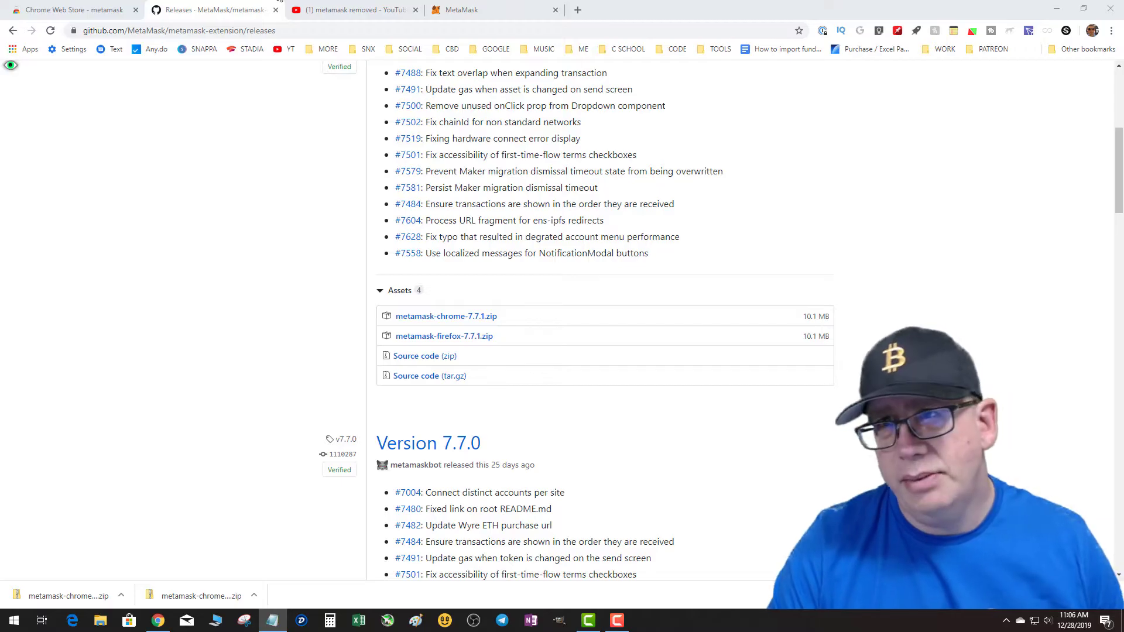
left_click(1049, 12)
left_click_drag(30, 30, 92, 78)
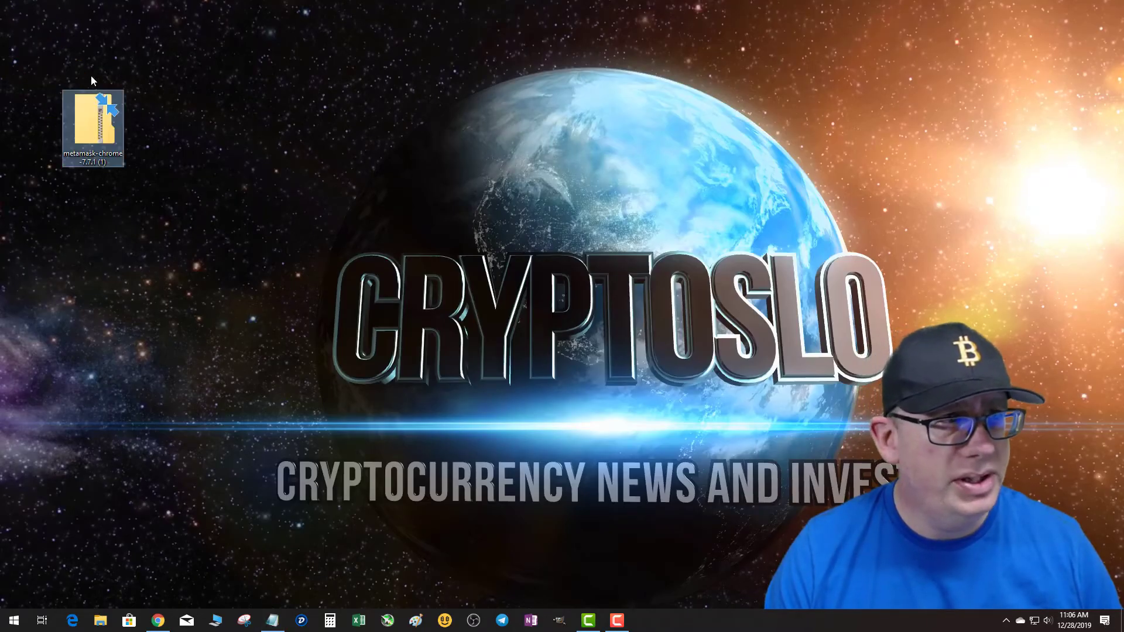
- Return to Chrome, open the Extensions management page and look through the installed extensions
left_click(158, 620)
scroll(675, 297, "up", 5)
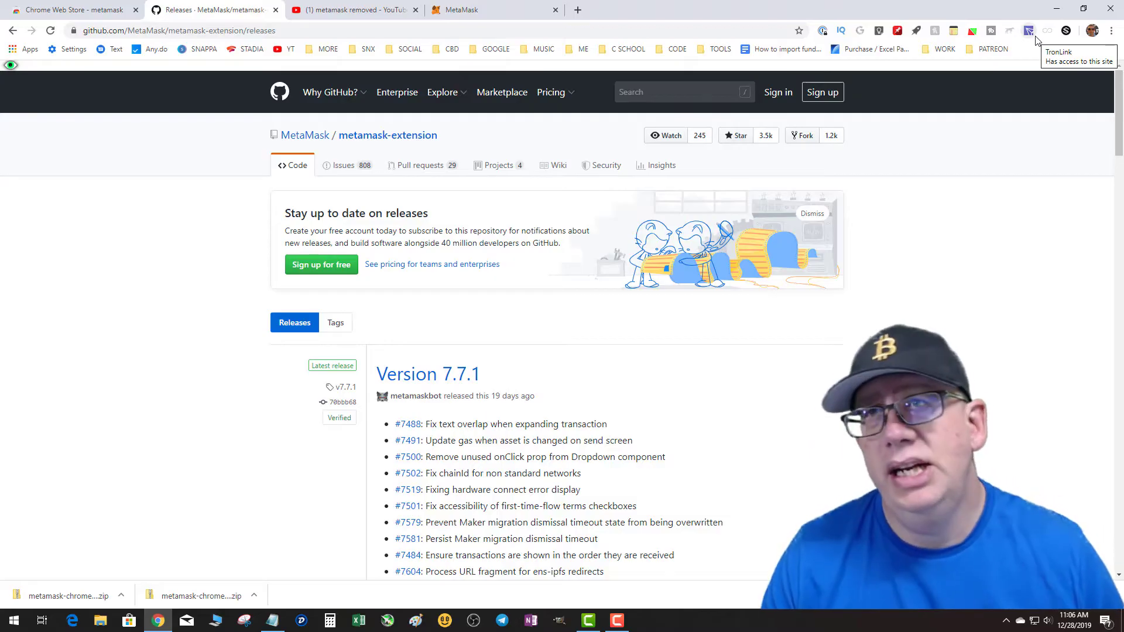
left_click(1112, 31)
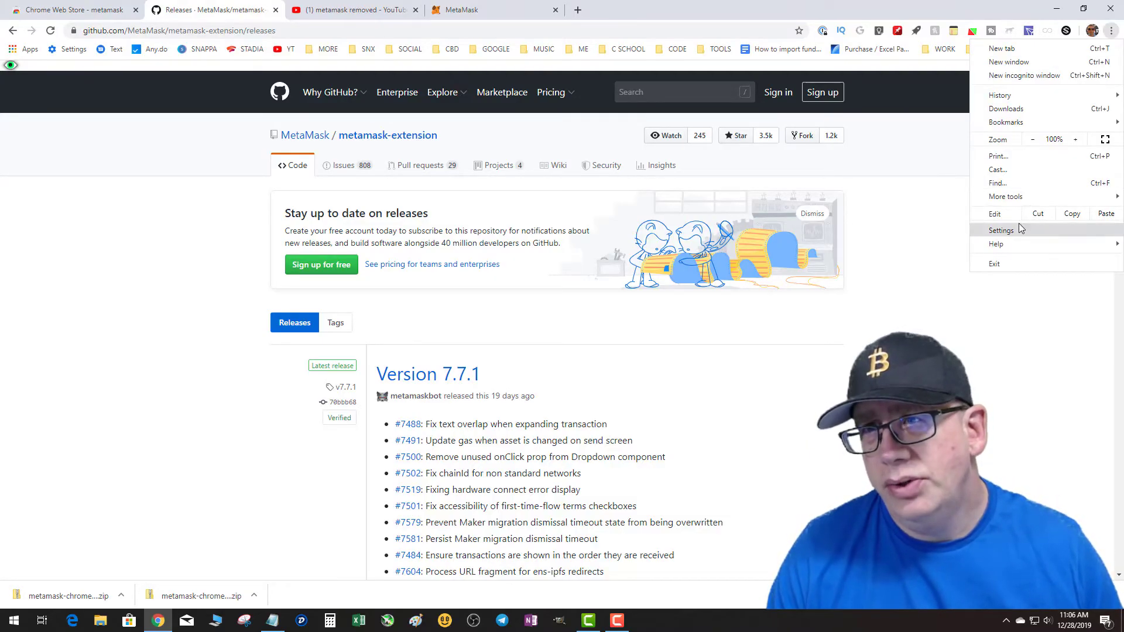
mouse_move(1014, 201)
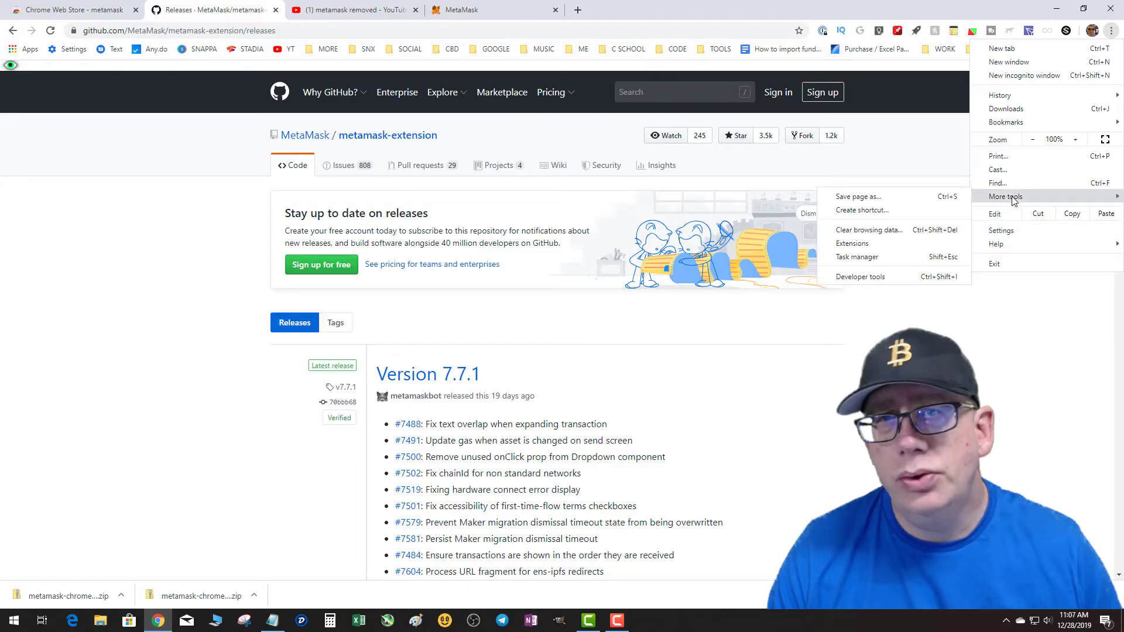
left_click(861, 241)
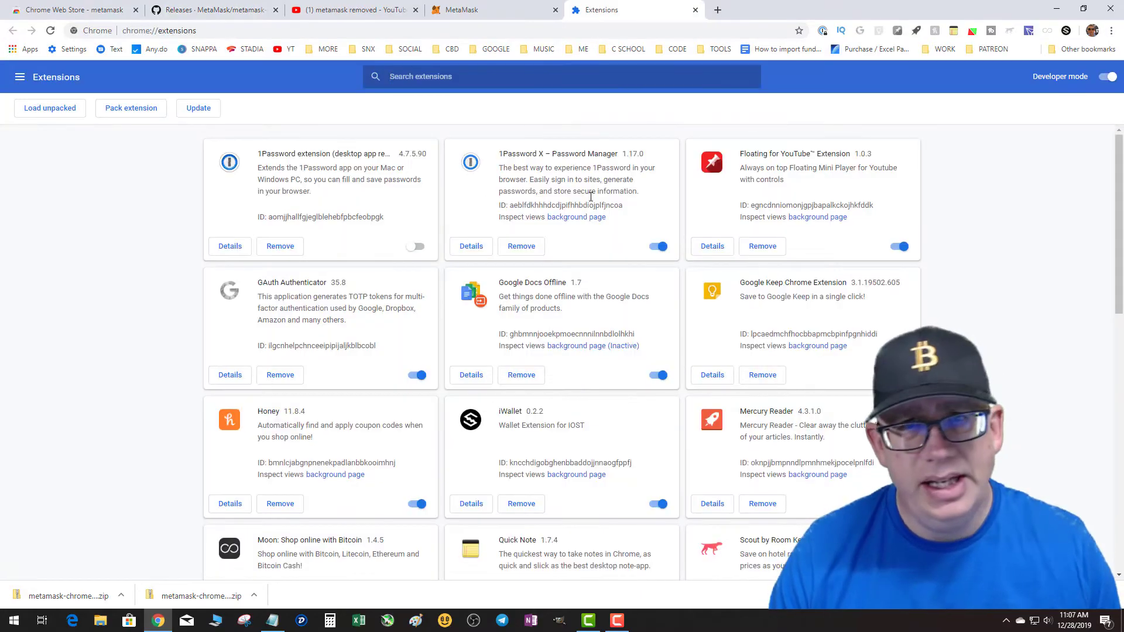
scroll(607, 208, "down", 11)
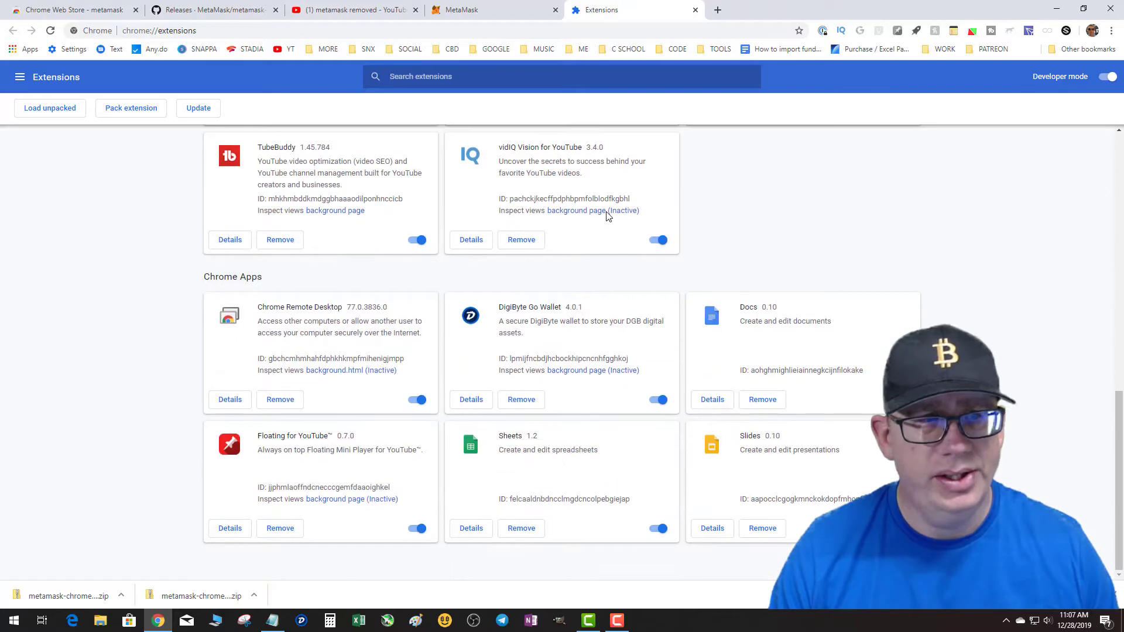
- Load the Extensions page again through its address, chrome://extensions/
left_click(217, 31)
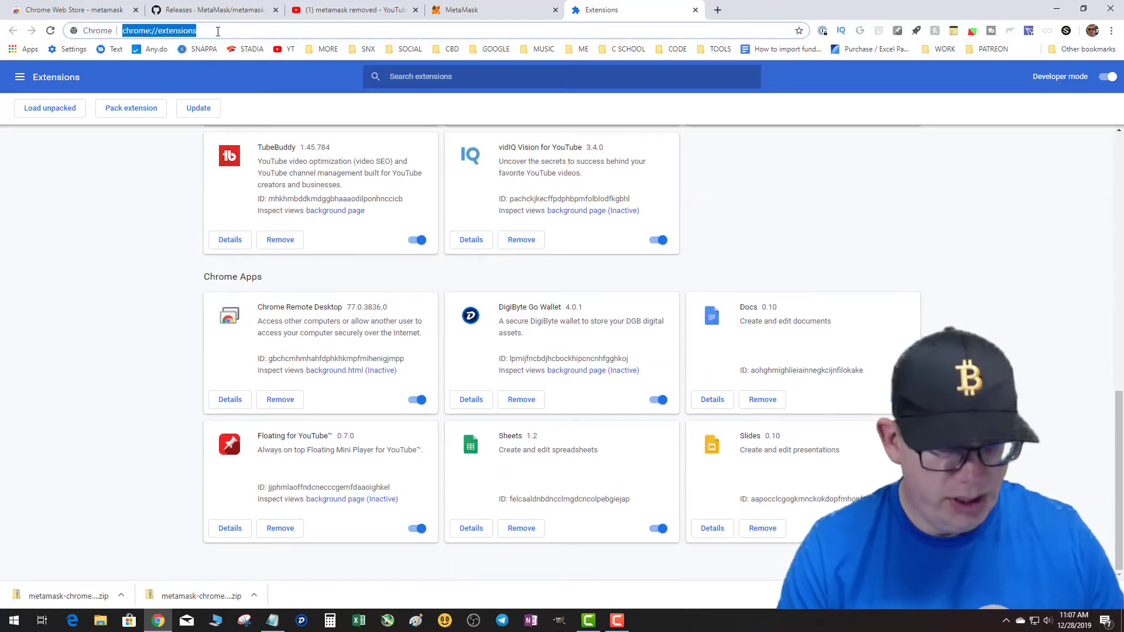
key("BackSpace")
type("chrome://extensions/")
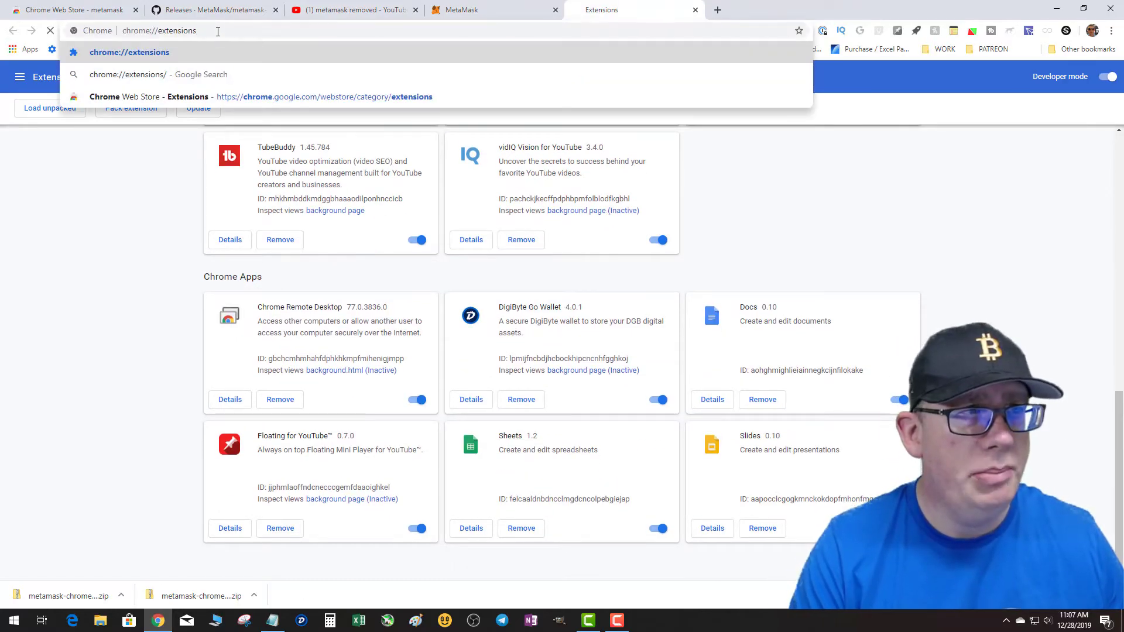
key("Return")
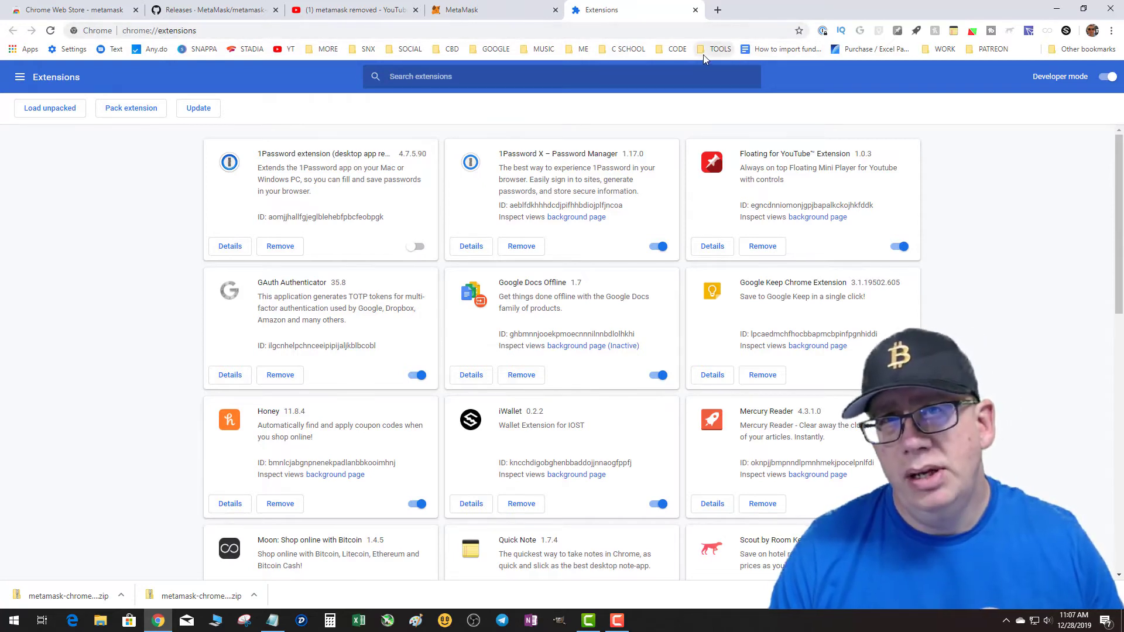
- Snap the browser beside the desktop and install MetaMask by dropping the zip file onto the Extensions page
left_click_drag(890, 11, 1123, 76)
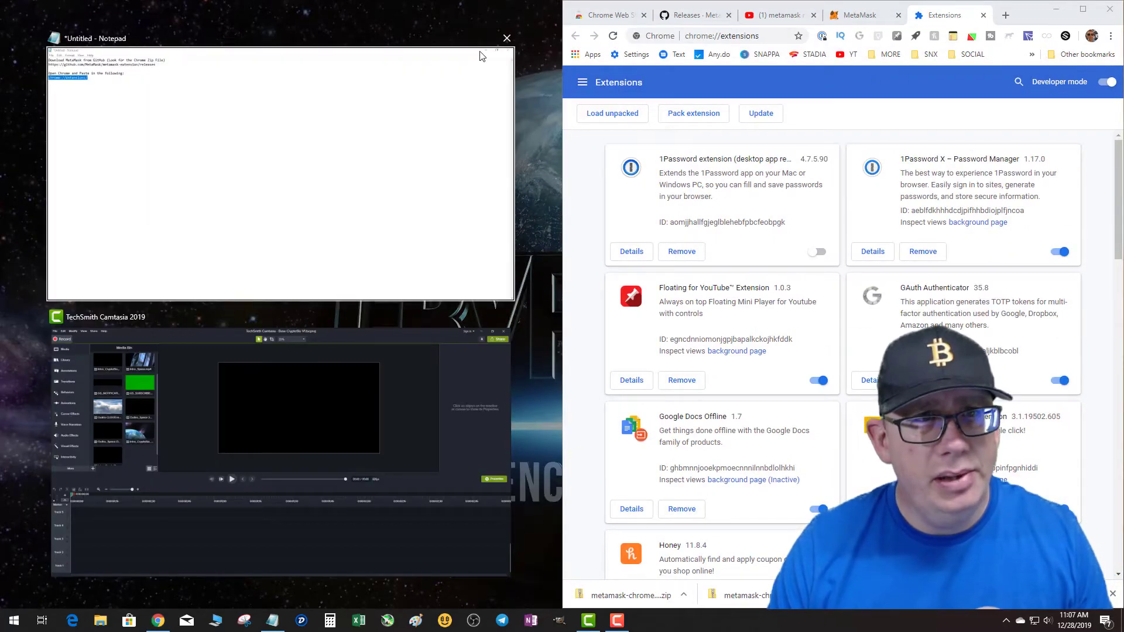
left_click(462, 23)
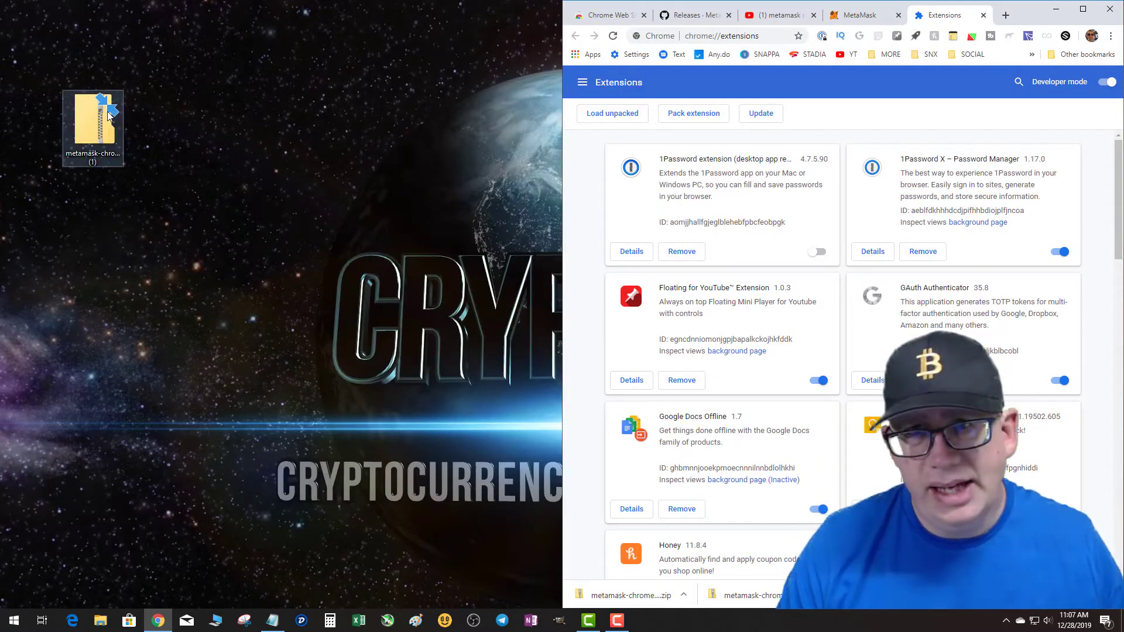
left_click_drag(108, 115, 783, 289)
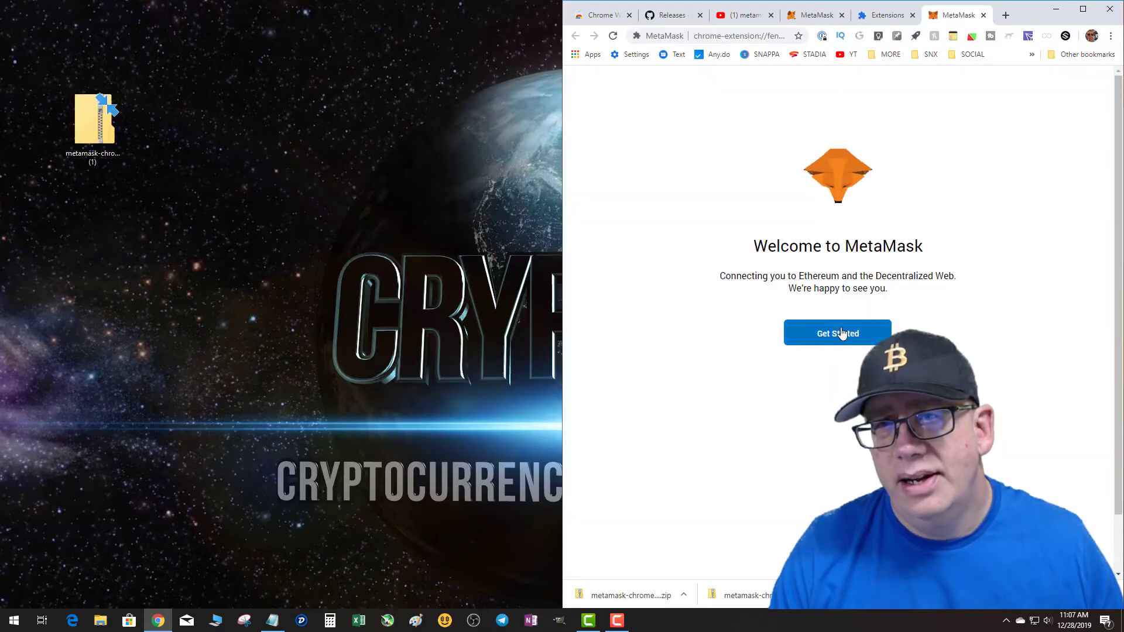
- Get started with the MetaMask setup up to the import-or-create wallet choice and maximize the browser window
left_click(841, 334)
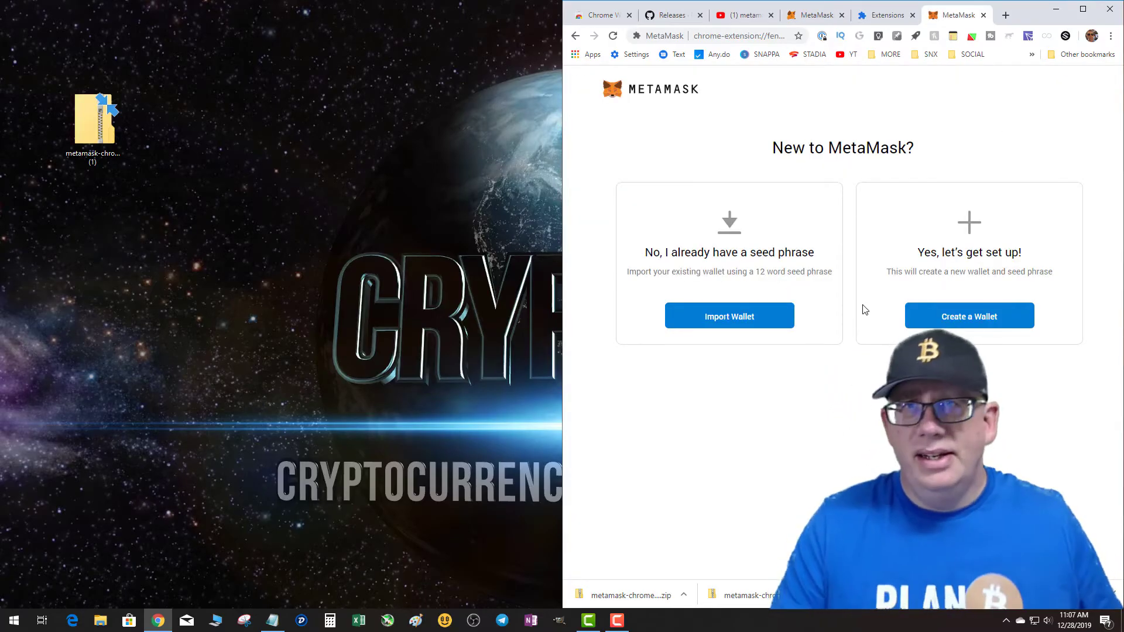
left_click(1083, 9)
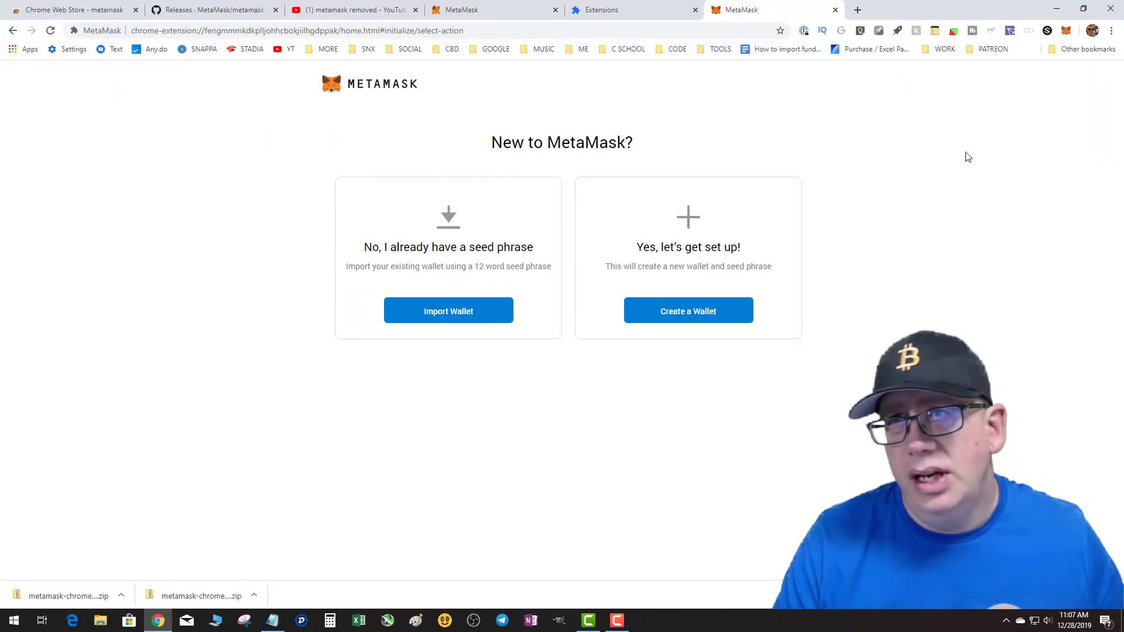
- Open the Extensions management page, view the MetaMask extension's errors, clear them all and return to the extensions list
left_click(1111, 30)
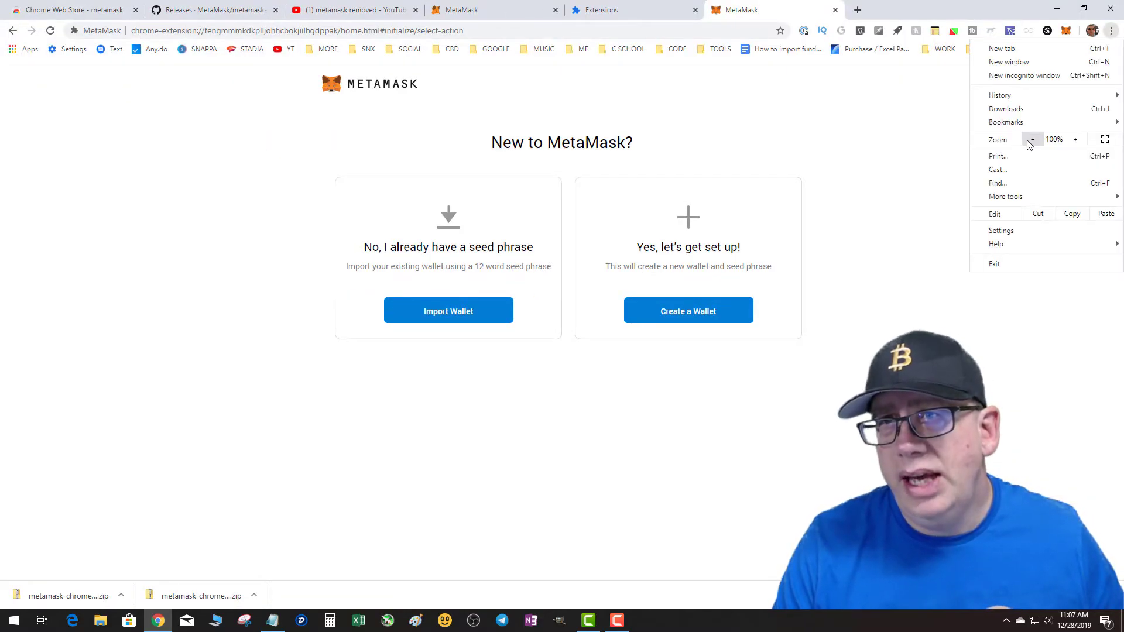
mouse_move(1013, 198)
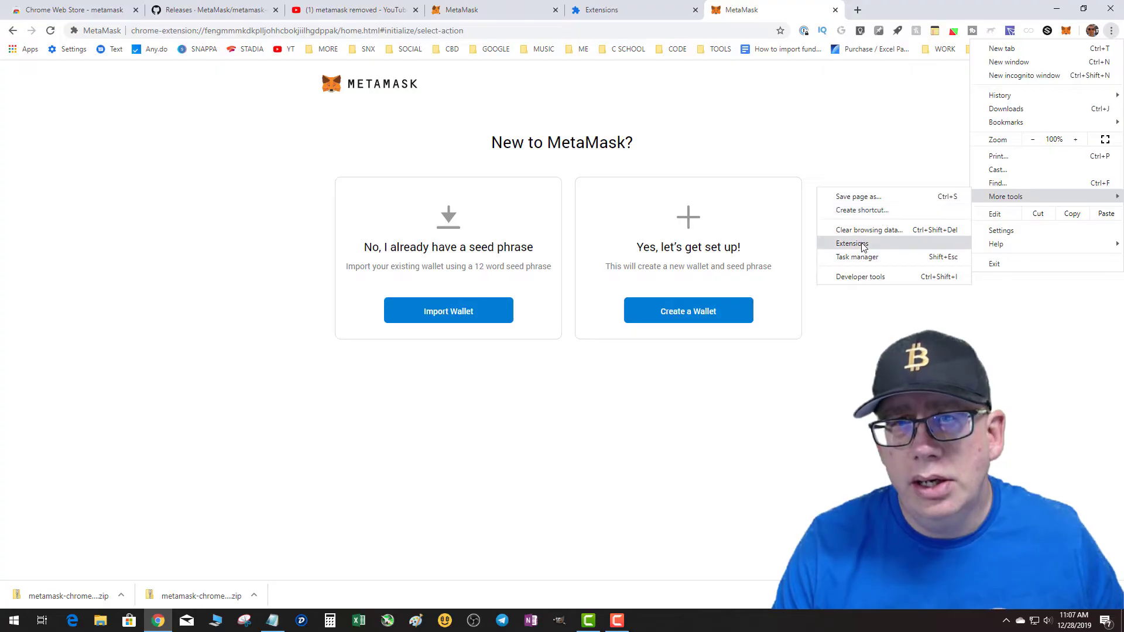
left_click(881, 241)
left_click(328, 246)
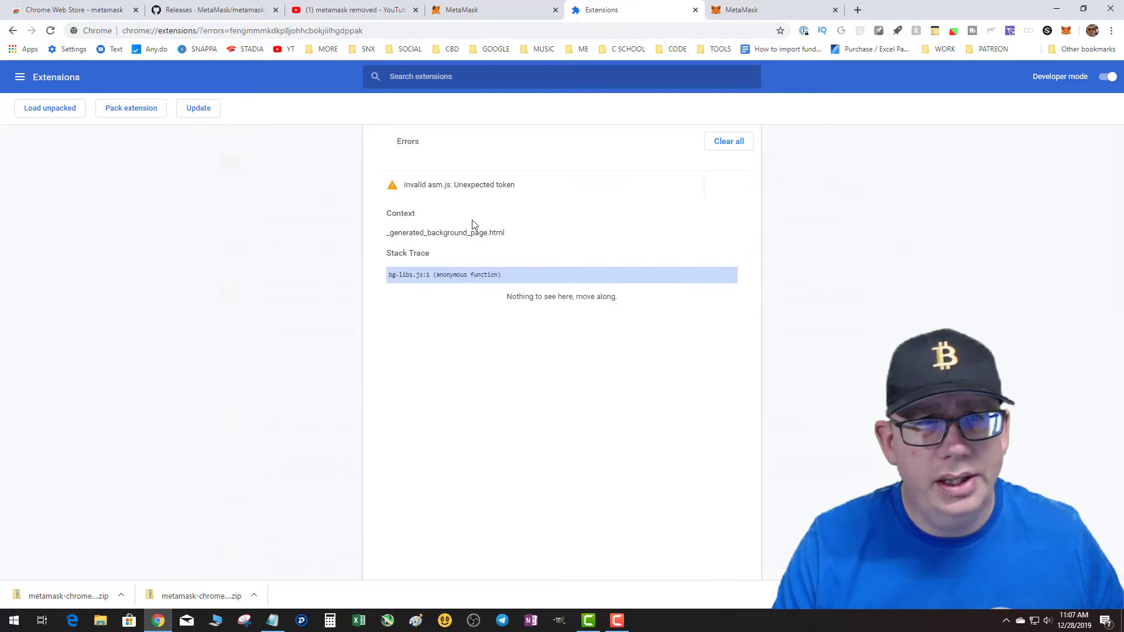
left_click(720, 146)
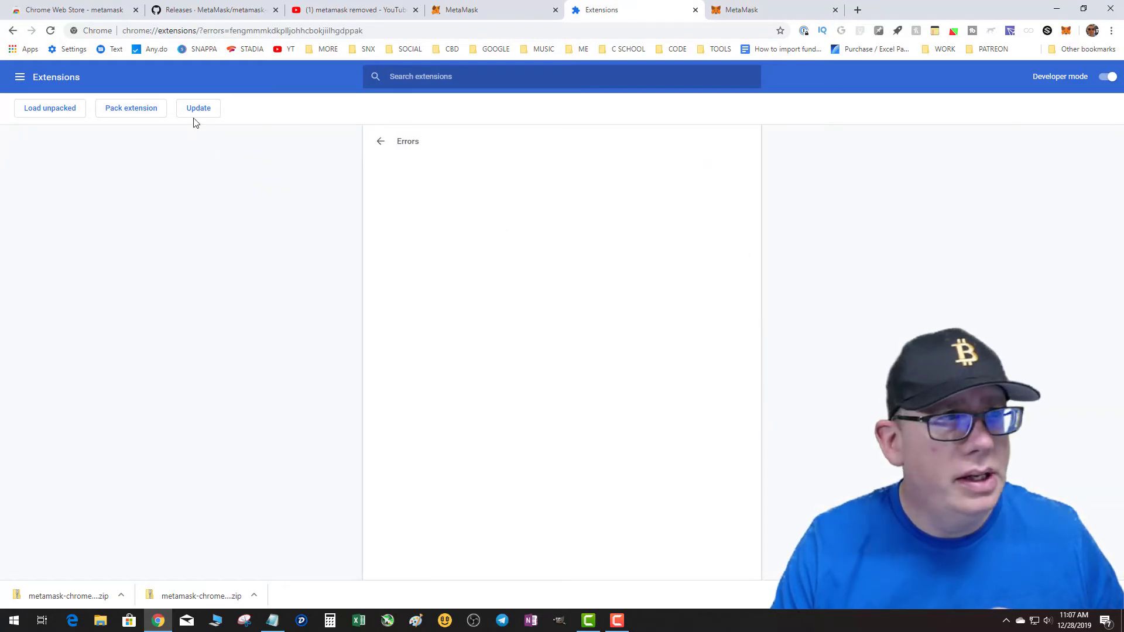
left_click(380, 142)
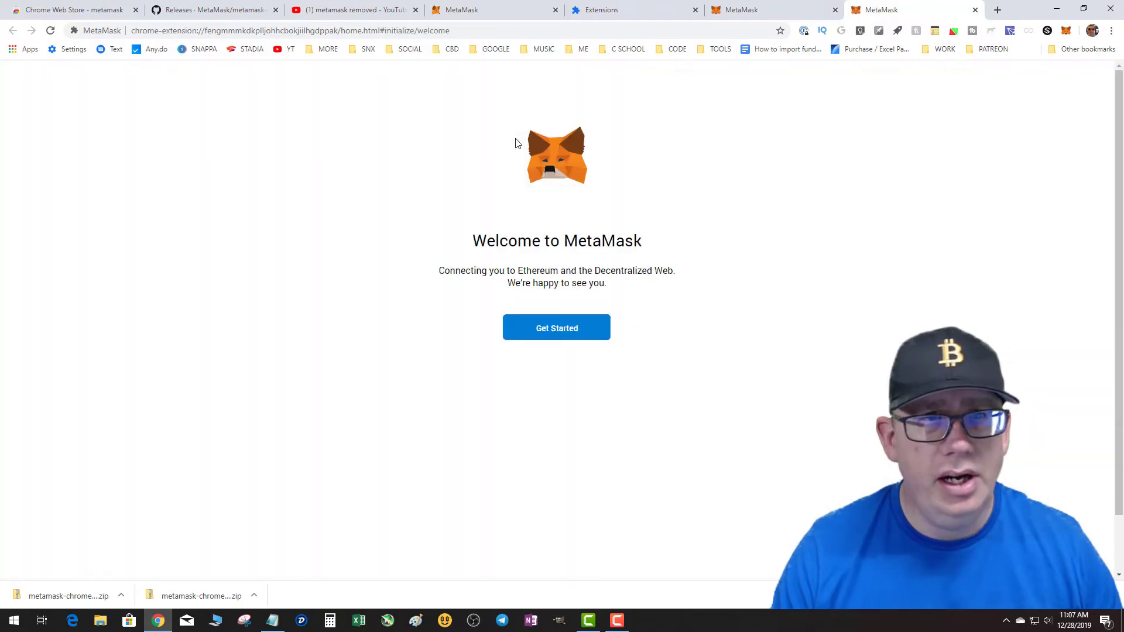
- Get started in the new MetaMask welcome page, choose to create a wallet and agree to the usage data collection
left_click(555, 327)
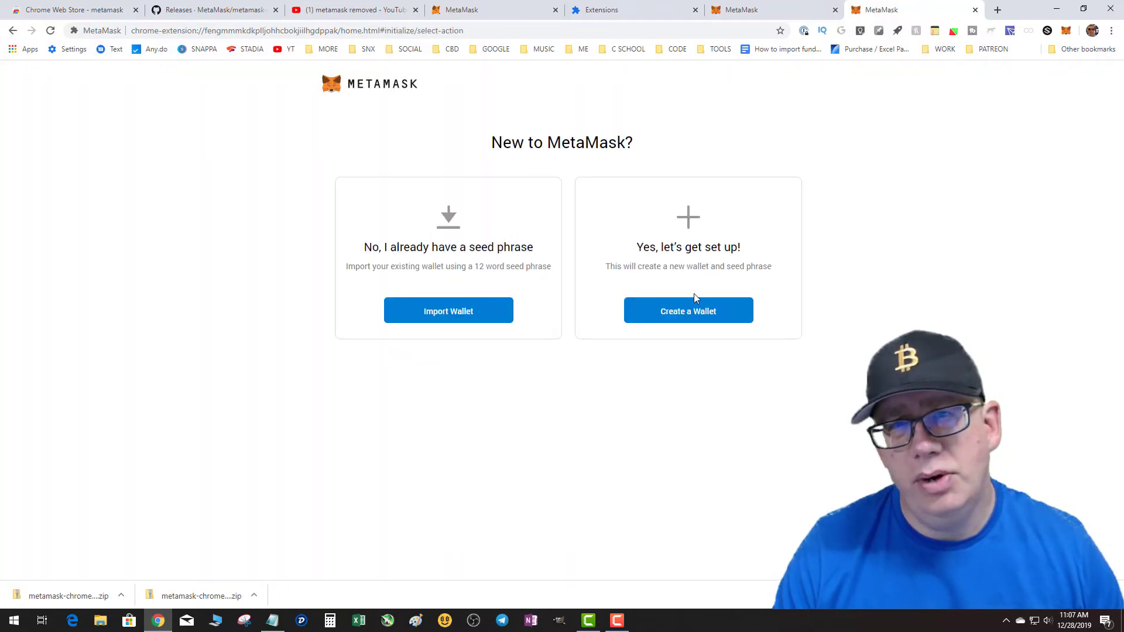
left_click(682, 314)
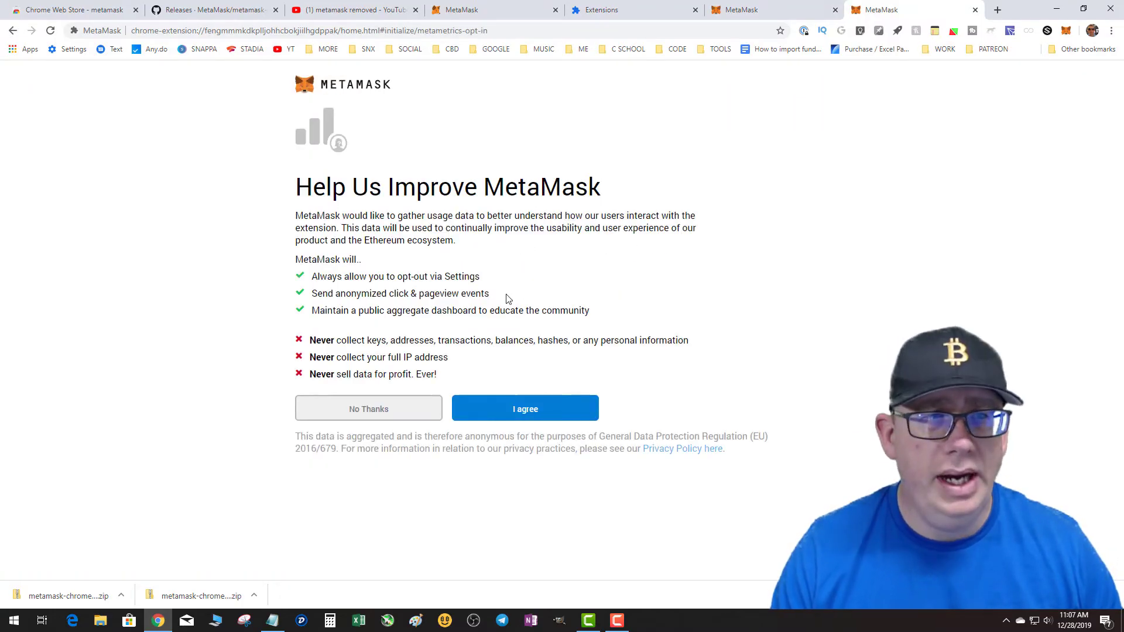
left_click(504, 409)
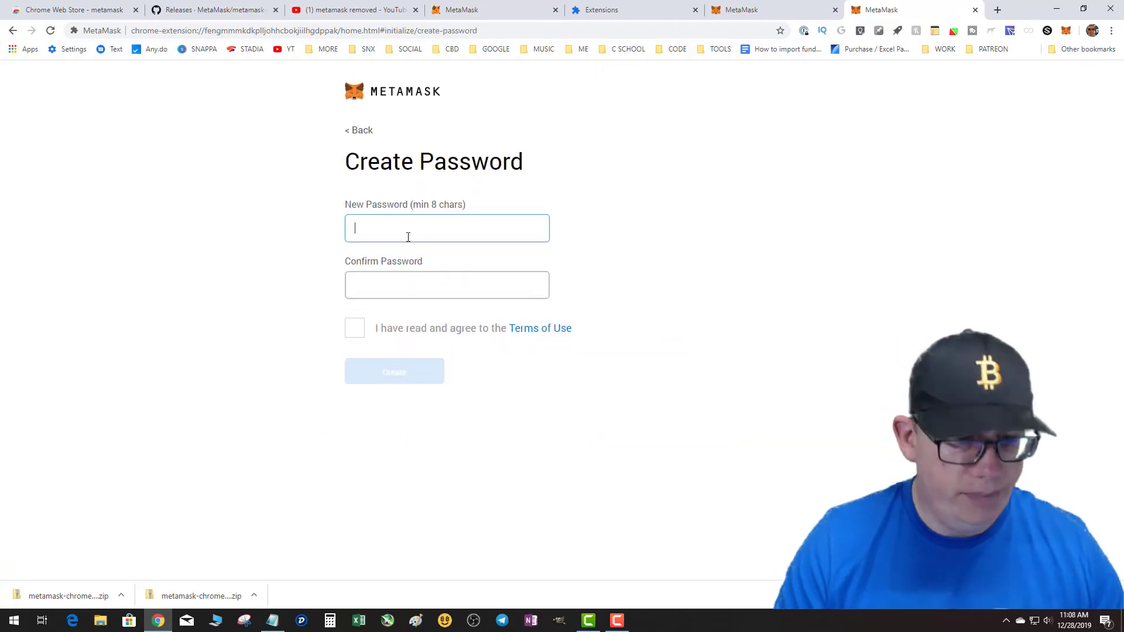
- Enter and confirm a new wallet password, accept the Terms of Use and create the wallet
type("••")
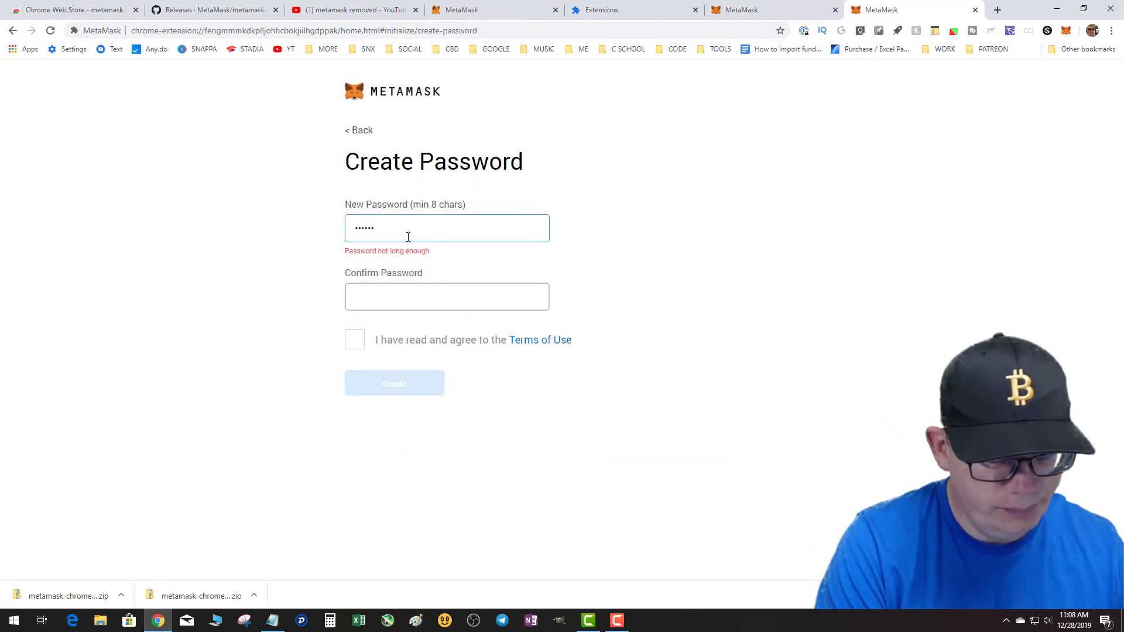
type("•••••••")
key("Tab")
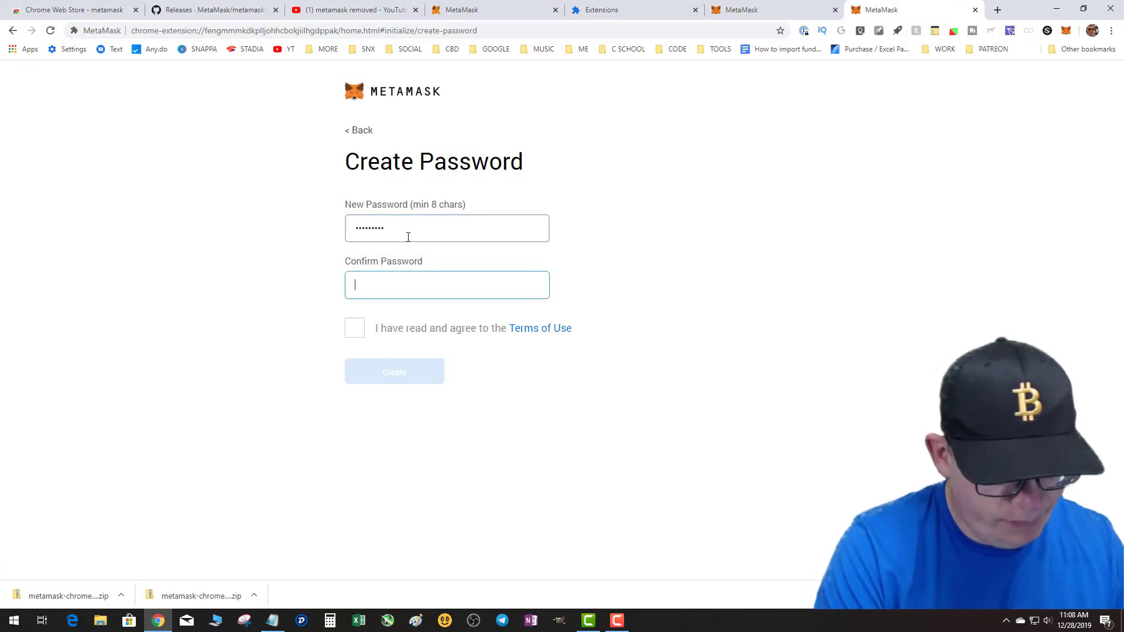
type("•••••••••")
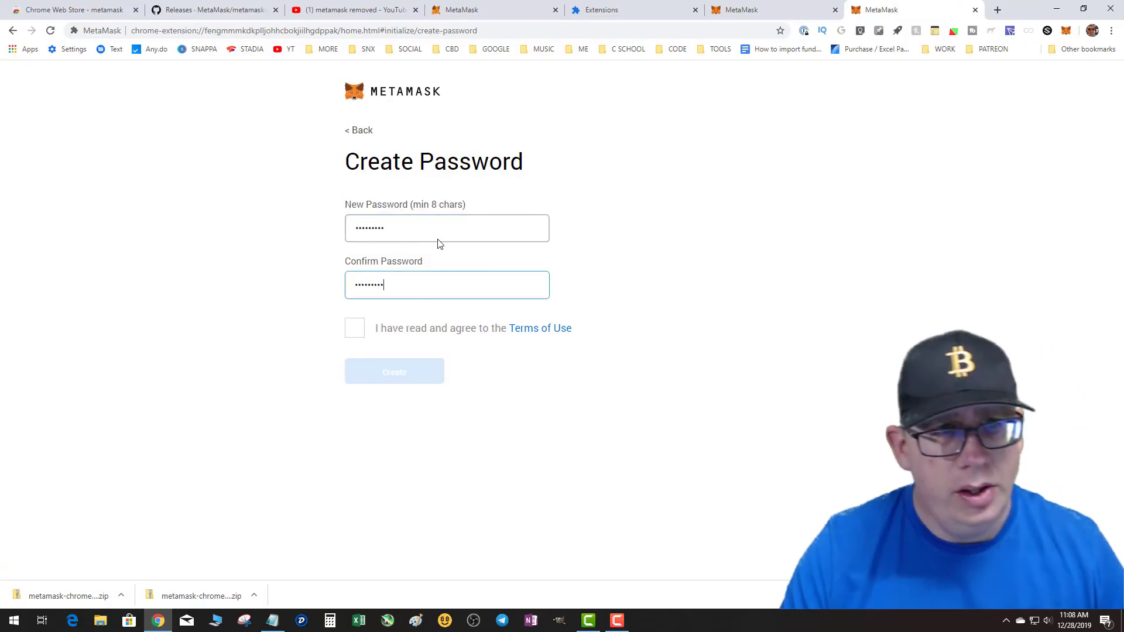
left_click(353, 329)
left_click(395, 370)
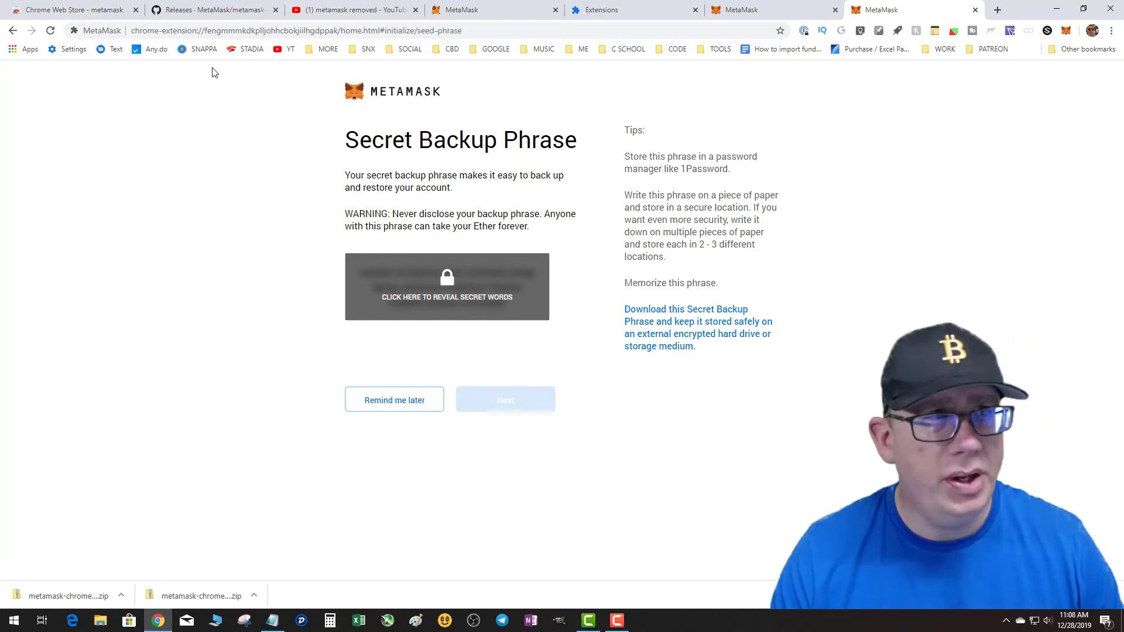
- Review the downloadable assets of MetaMask Version 7.7.1 on the GitHub releases page and return to the Extensions page
left_click(225, 14)
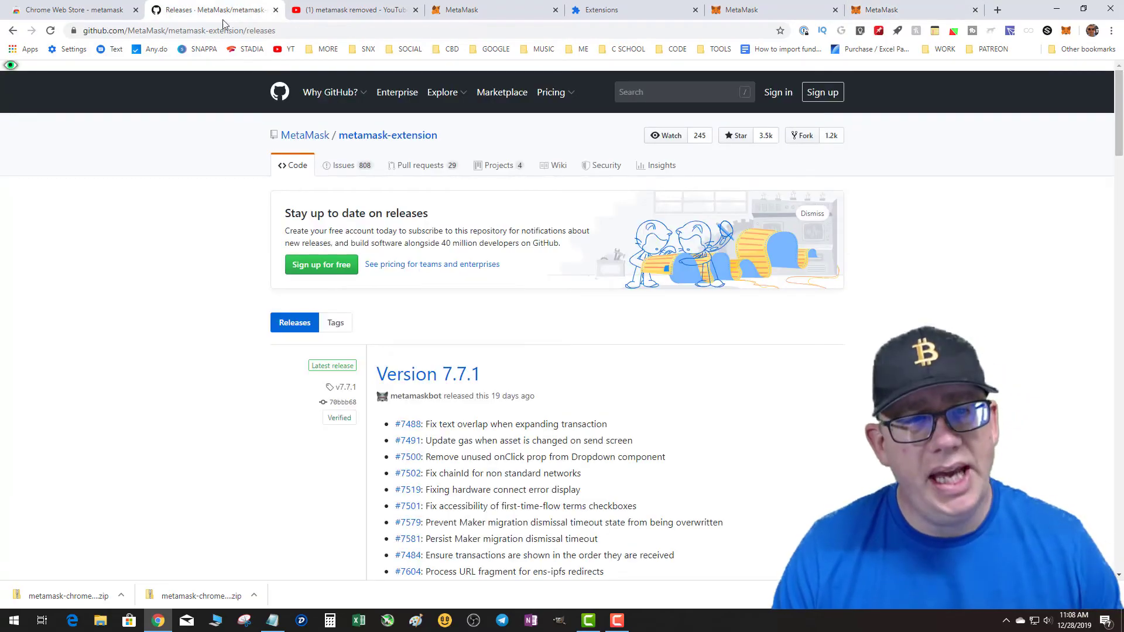
scroll(386, 370, "down", 6)
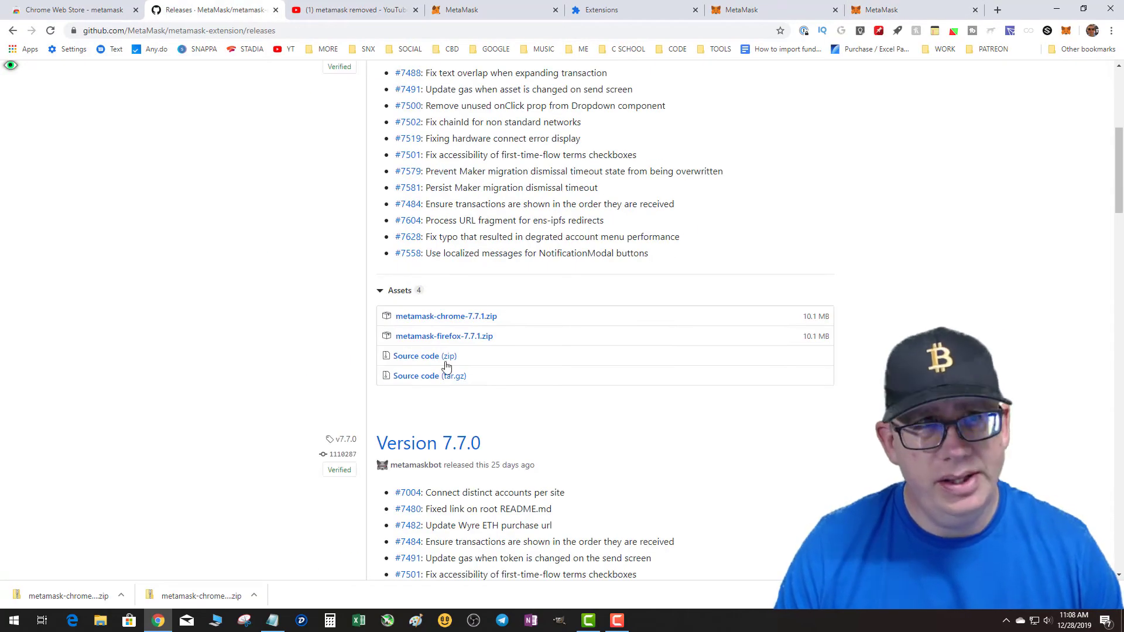
left_click(616, 14)
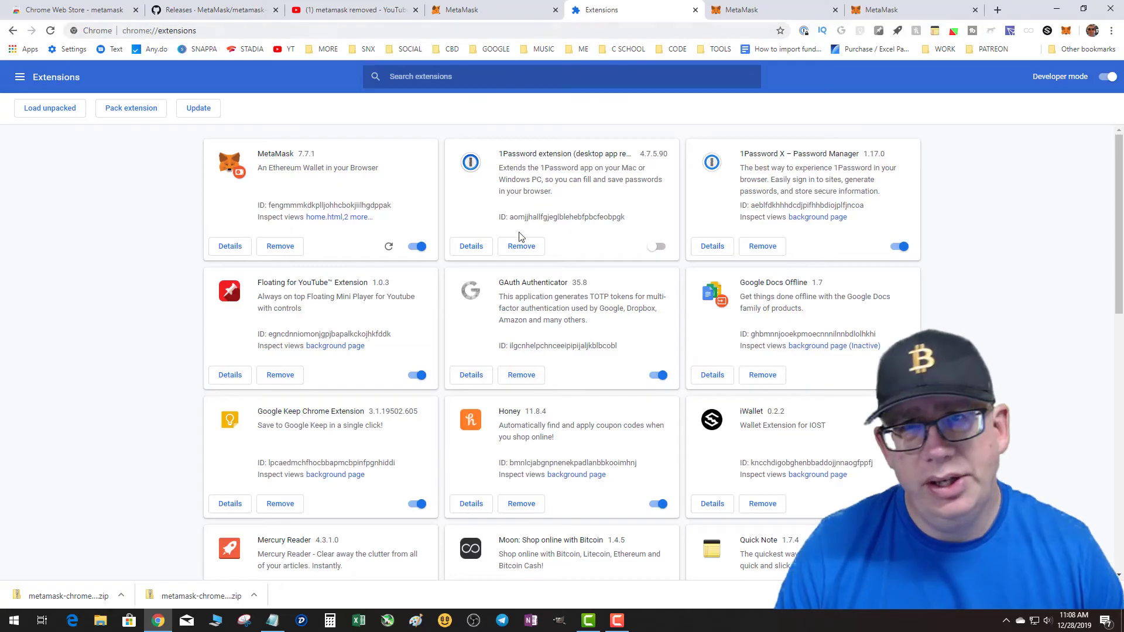
- Snap the browser beside the desktop, reposition the MetaMask Chrome zip file on the desktop and maximize the browser again
key("super+Right")
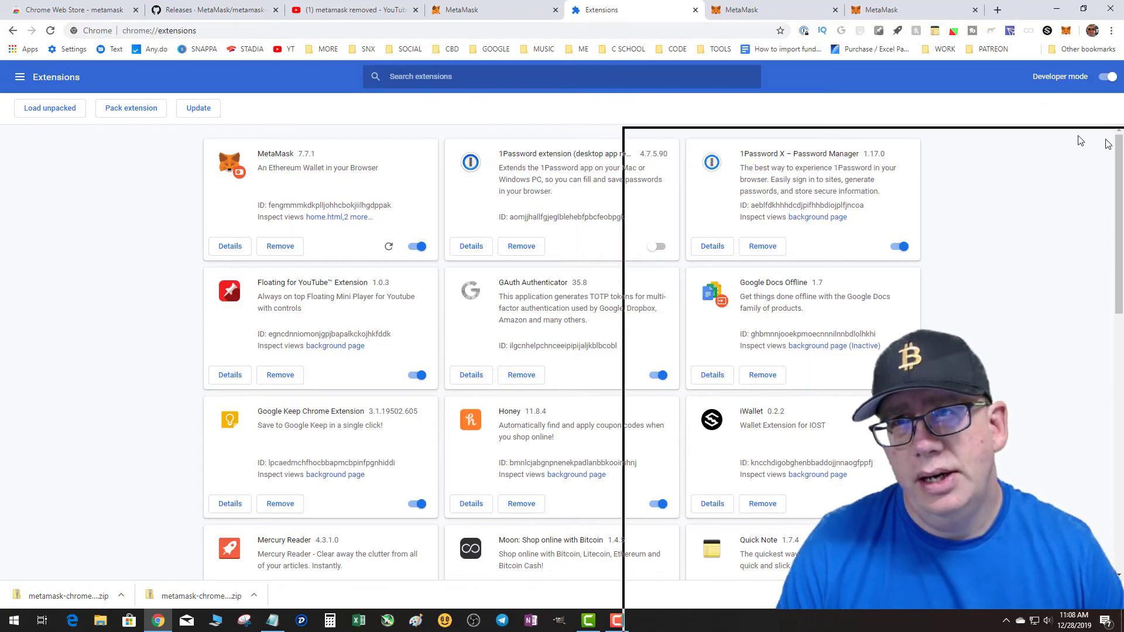
left_click_drag(117, 153, 329, 184)
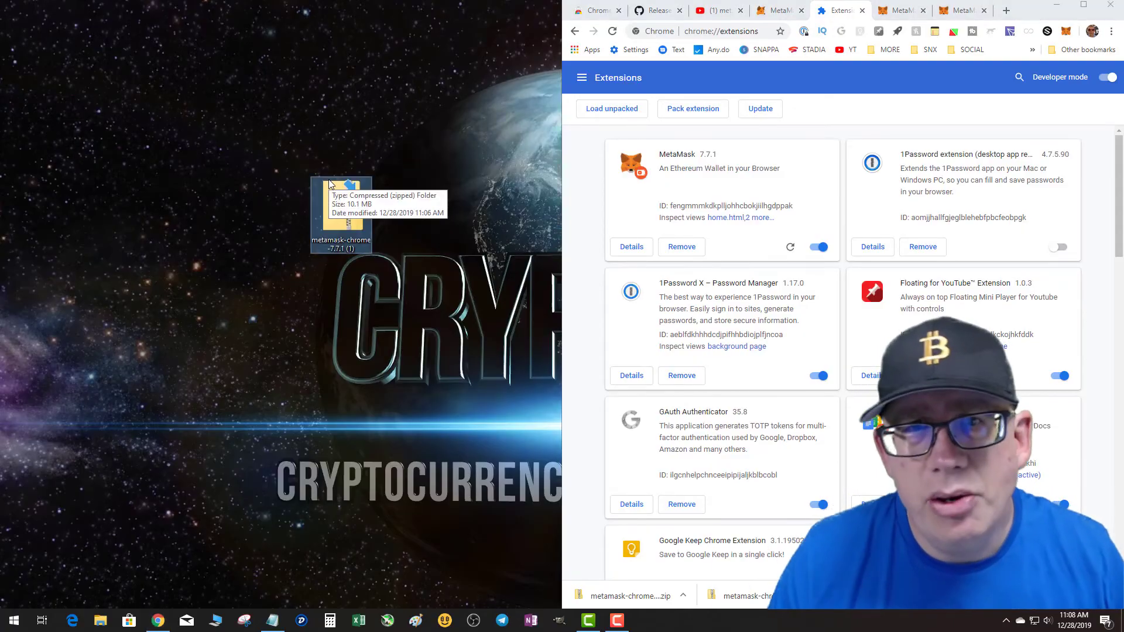
left_click(1084, 9)
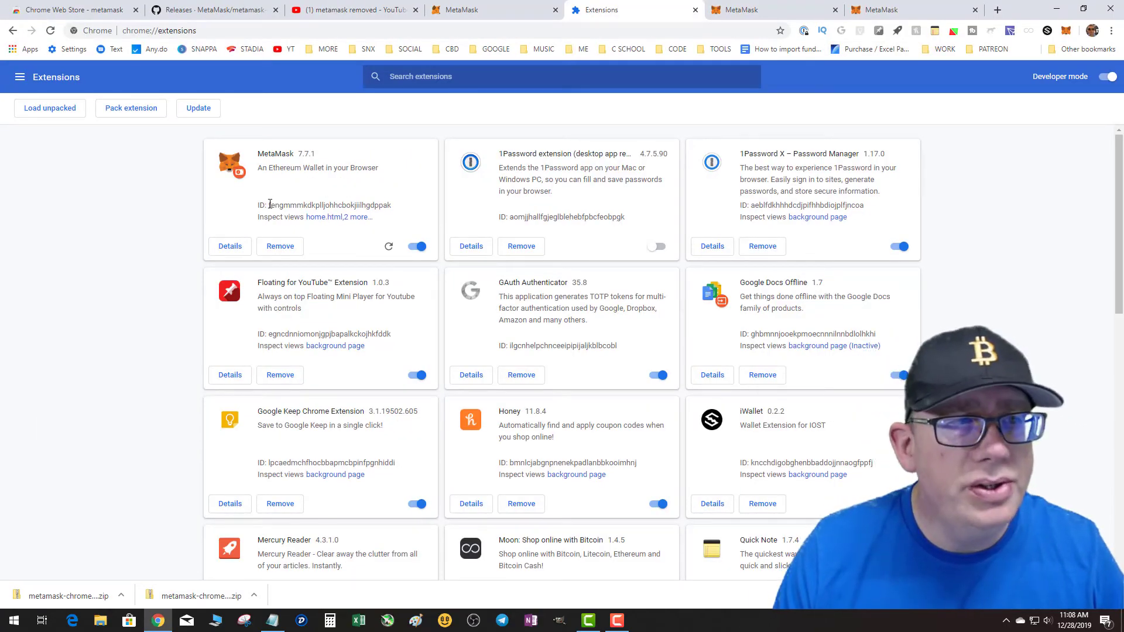
- Highlight the MetaMask extension's ID on the Extensions page and switch Developer mode off and on again
left_click_drag(269, 205, 403, 212)
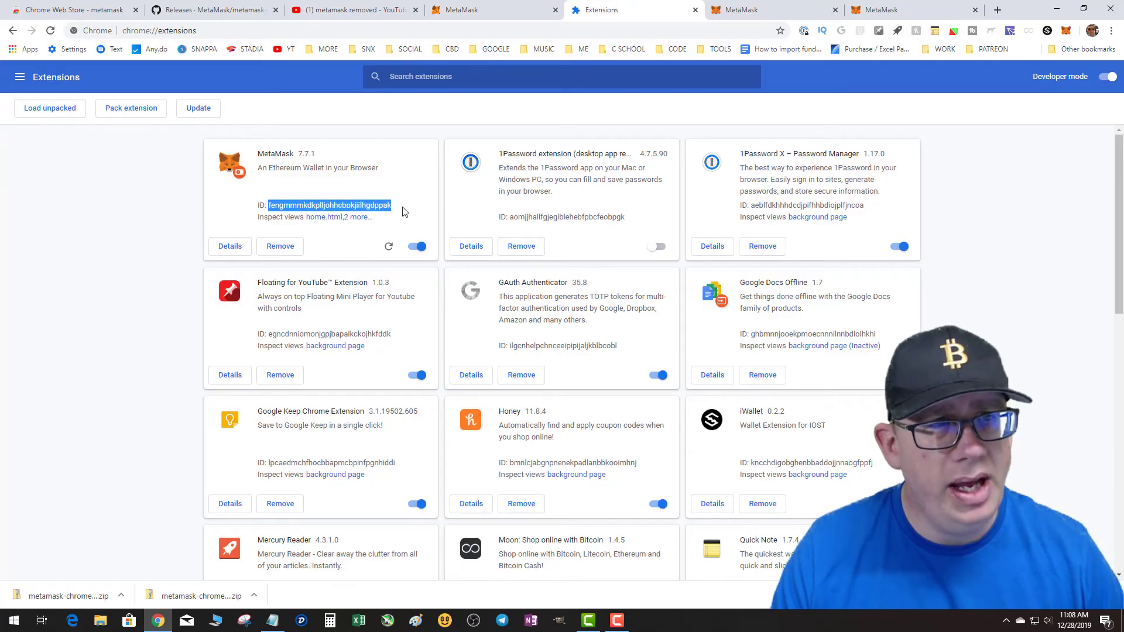
left_click(1106, 78)
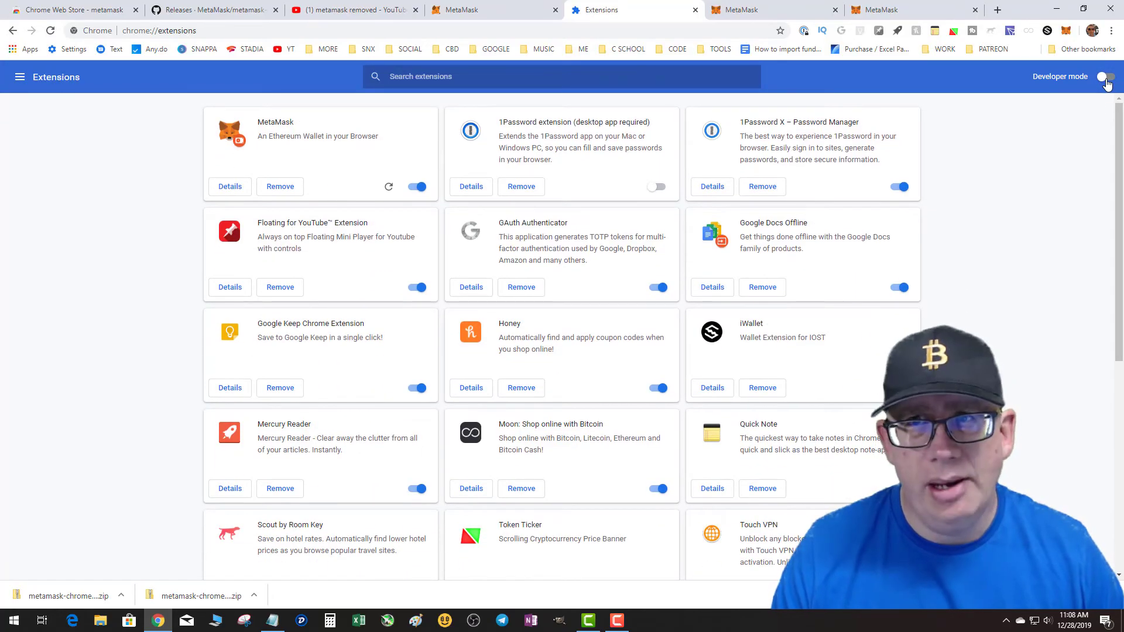
left_click(1105, 79)
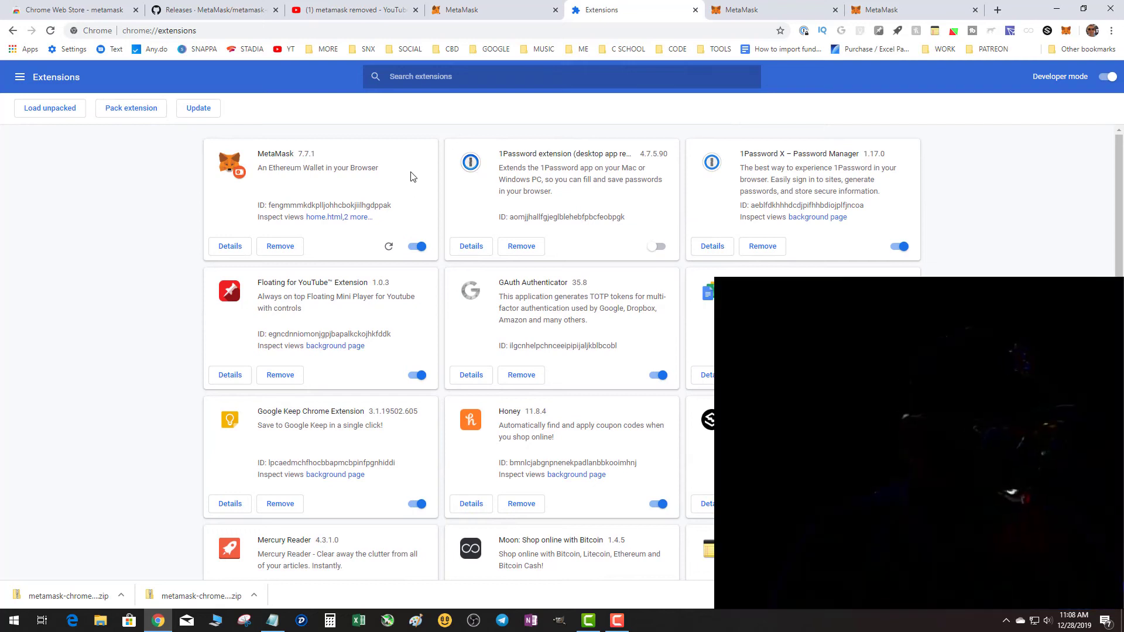